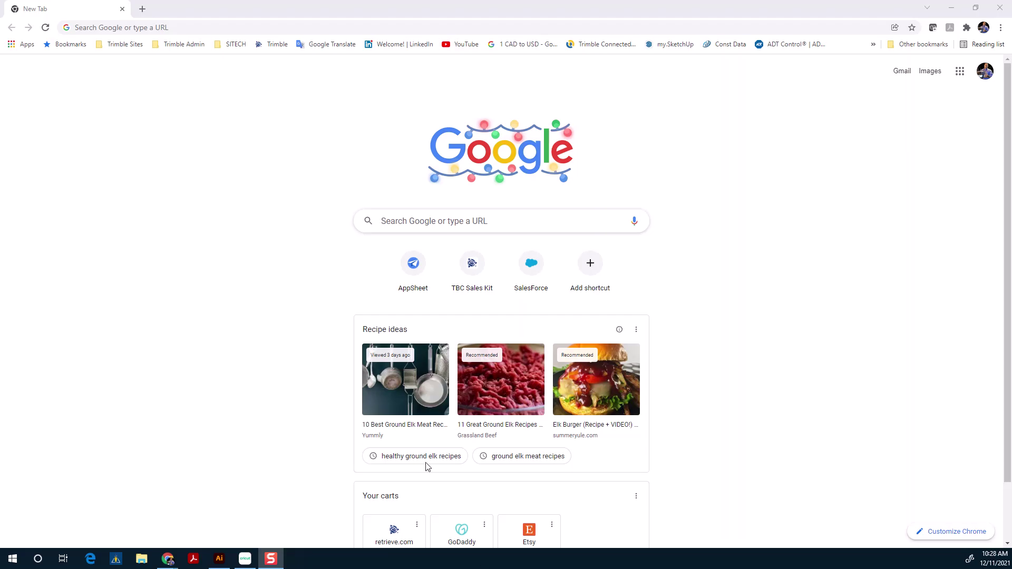
# - Search the web for "MAsters" and open the large yellow map logo from the results as an enlarged image
pyautogui.click(191, 27)
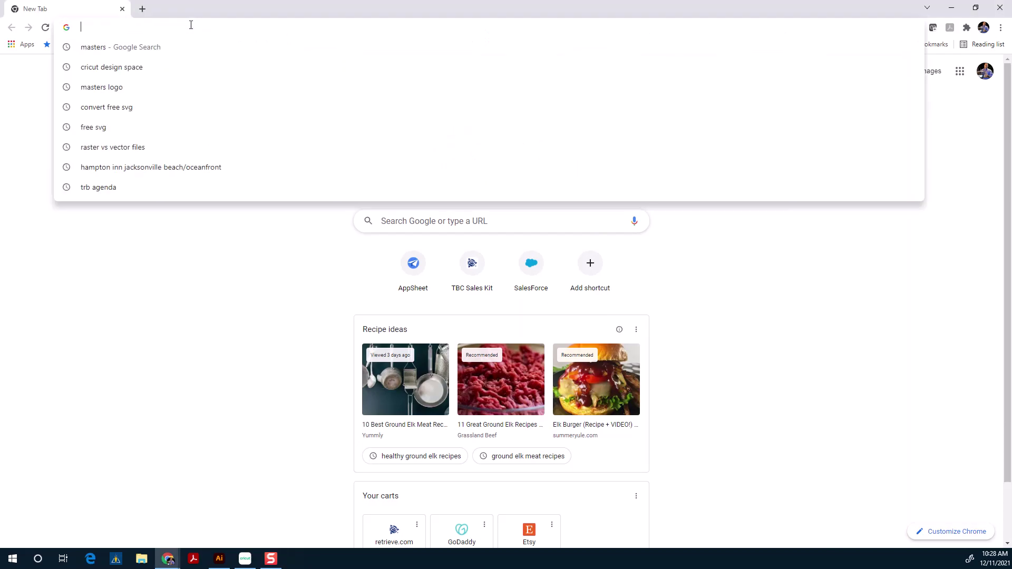
pyautogui.write('MAsters')
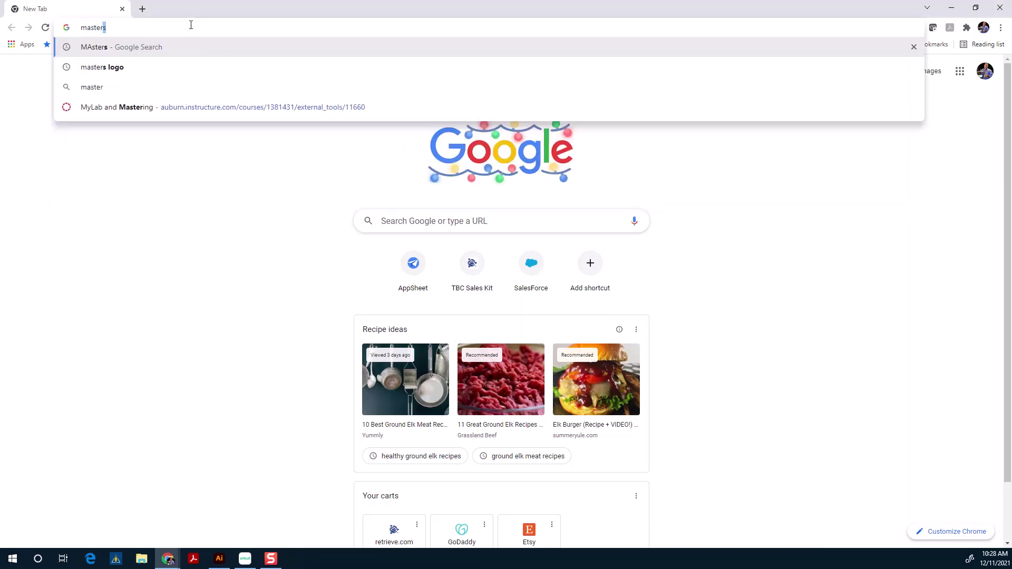
pyautogui.press('Return')
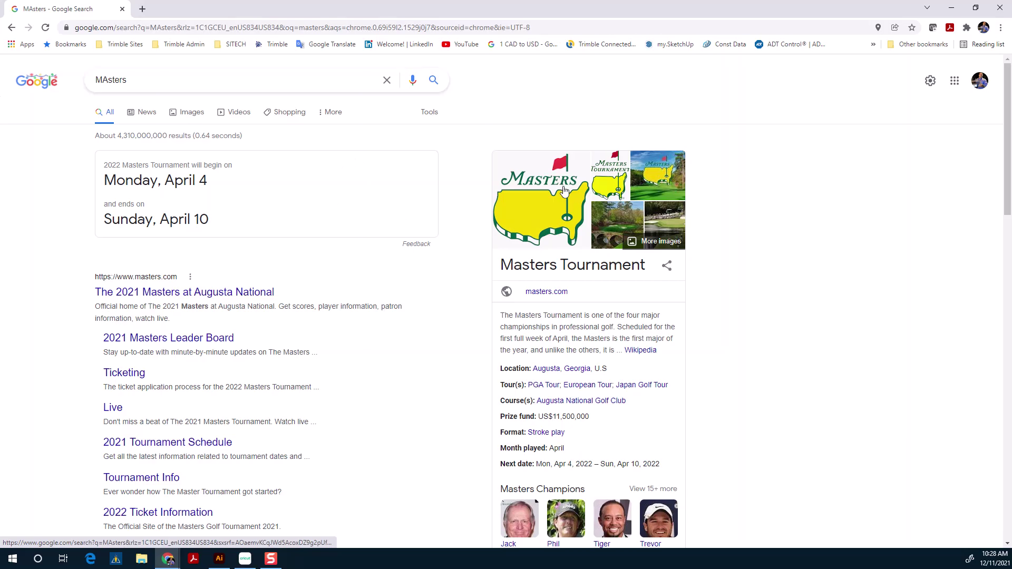
pyautogui.click(556, 215)
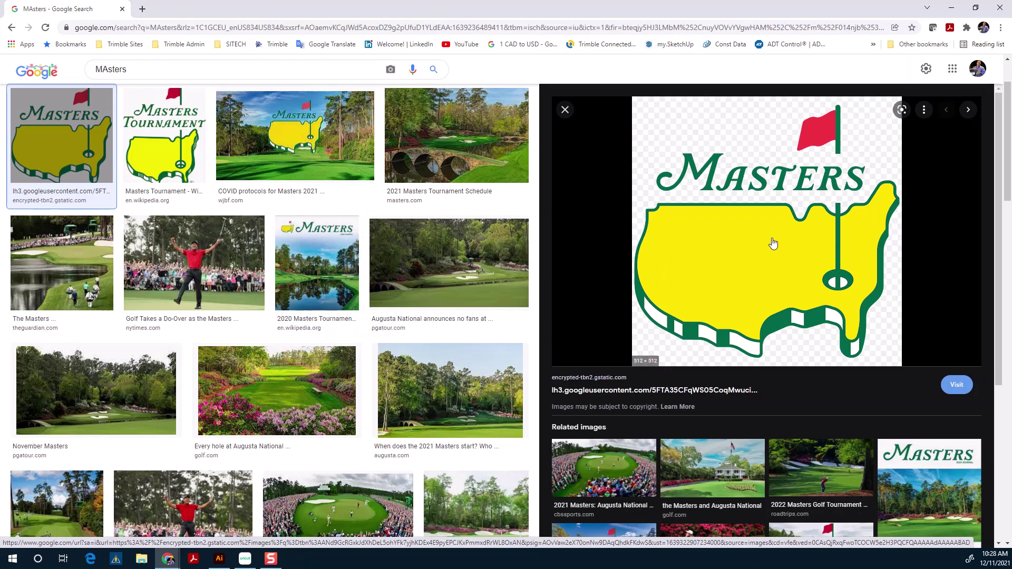
# - Save the enlarged Masters logo image to the computer
pyautogui.rightClick(752, 242)
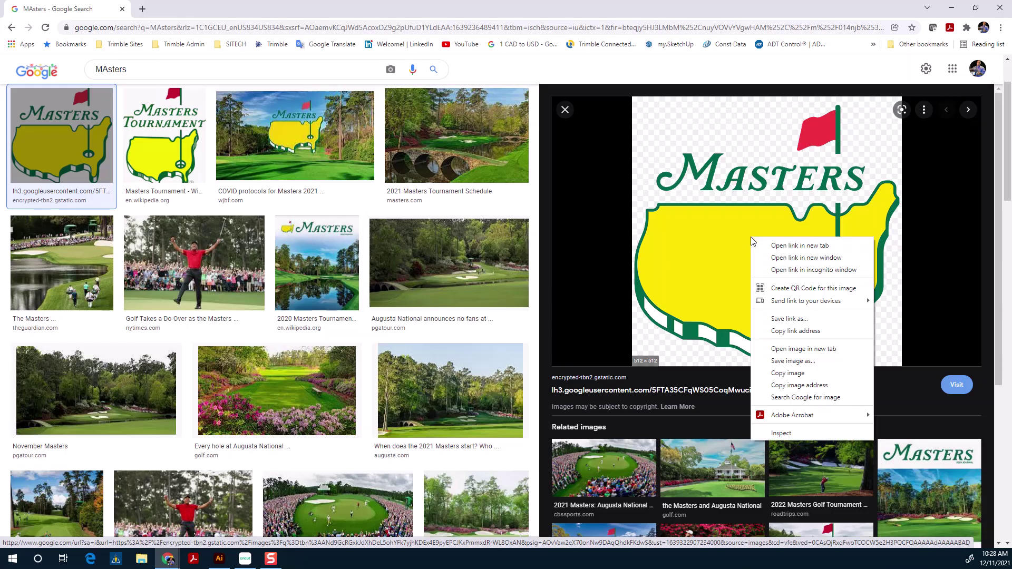
pyautogui.click(793, 362)
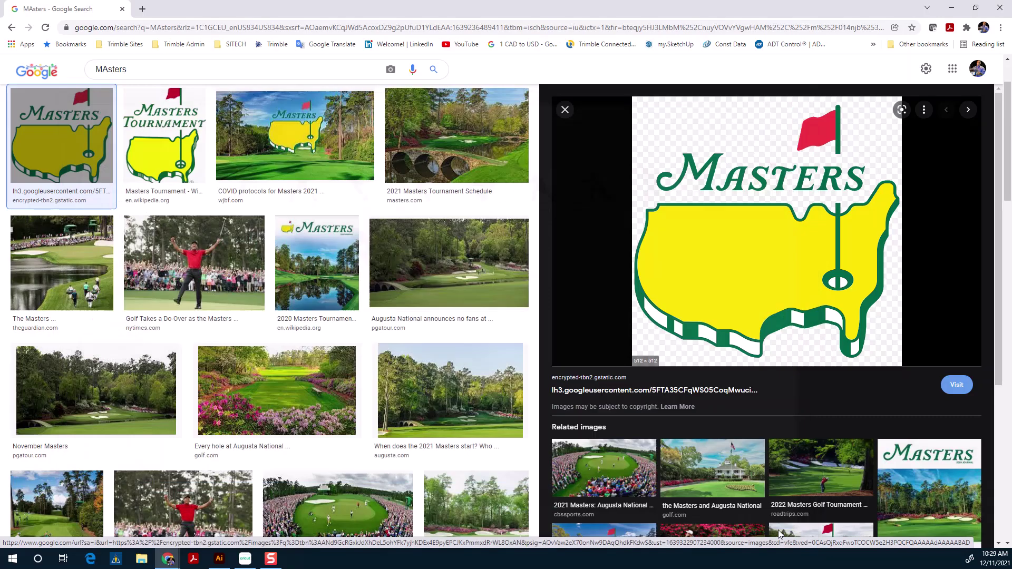
pyautogui.click(788, 533)
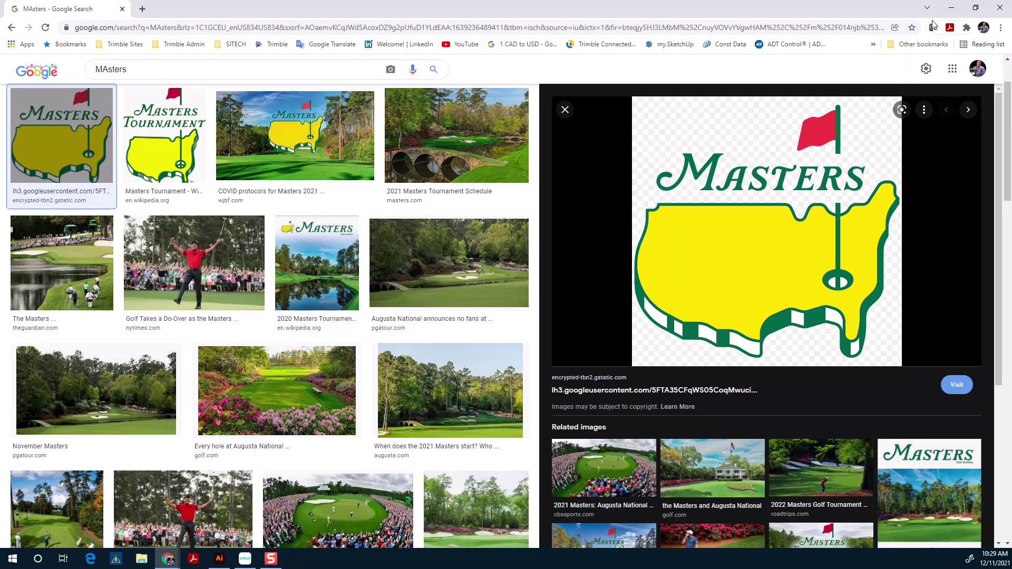
# - Switch to Illustrator and create a new 12 x 12 in print document, dismissing the Discover window and help tip
pyautogui.click(950, 7)
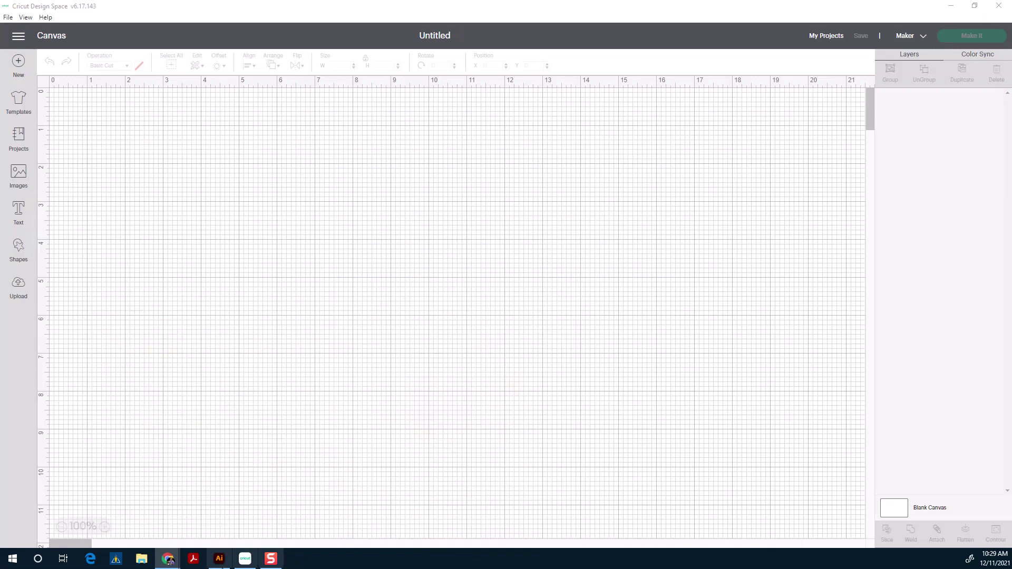
pyautogui.click(219, 560)
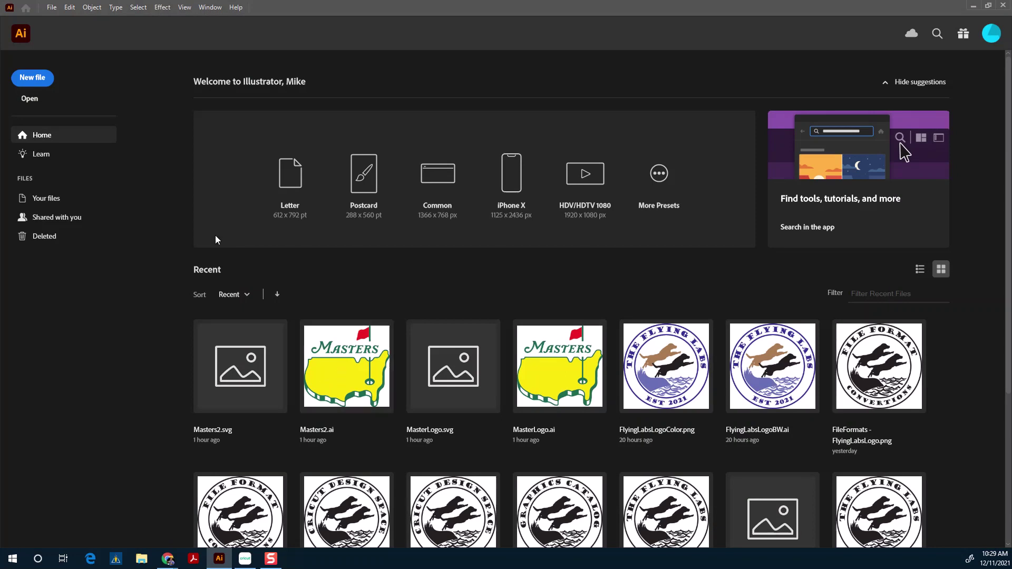
pyautogui.click(36, 86)
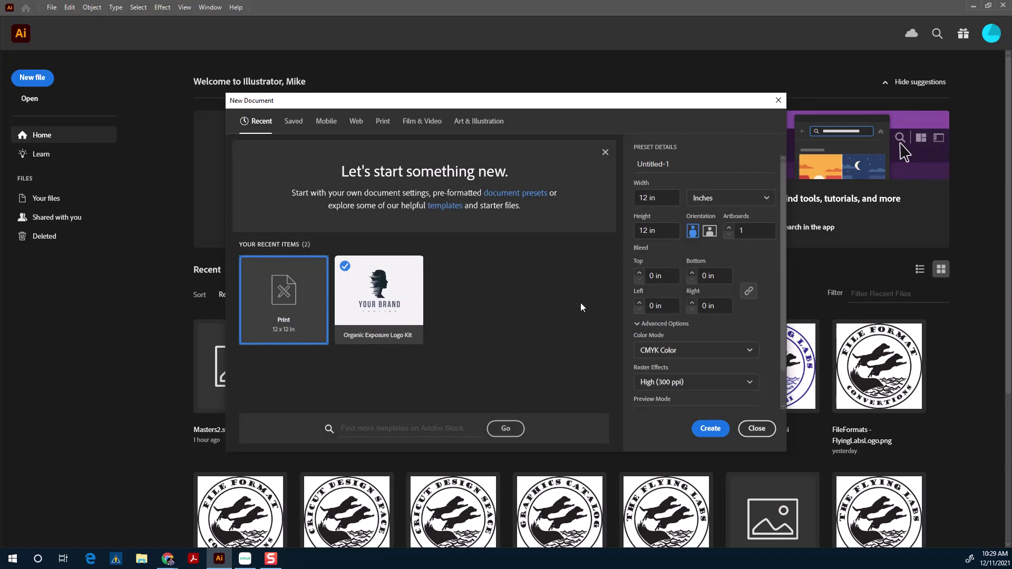
pyautogui.scroll(-1, 675, 385)
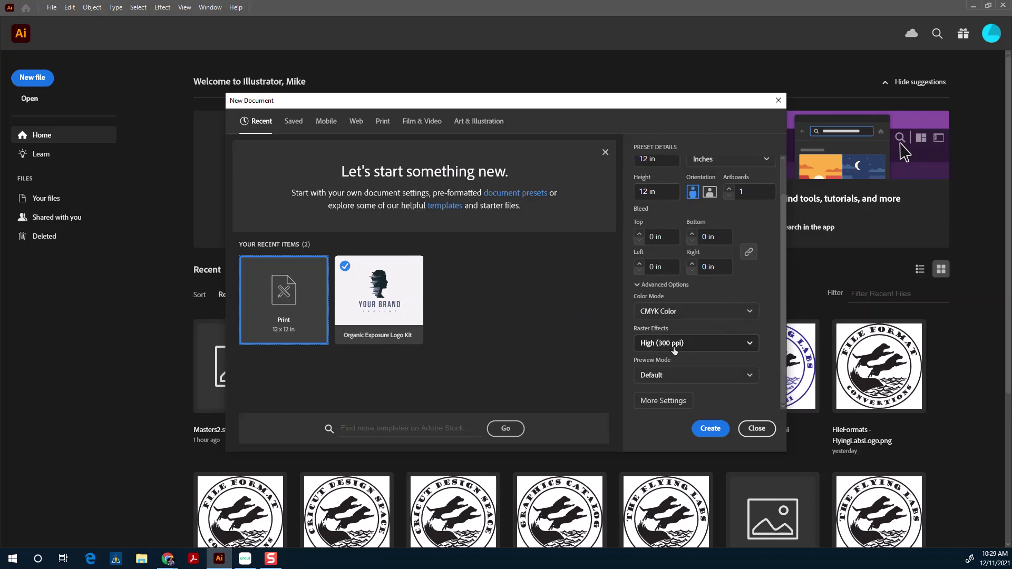
pyautogui.click(702, 429)
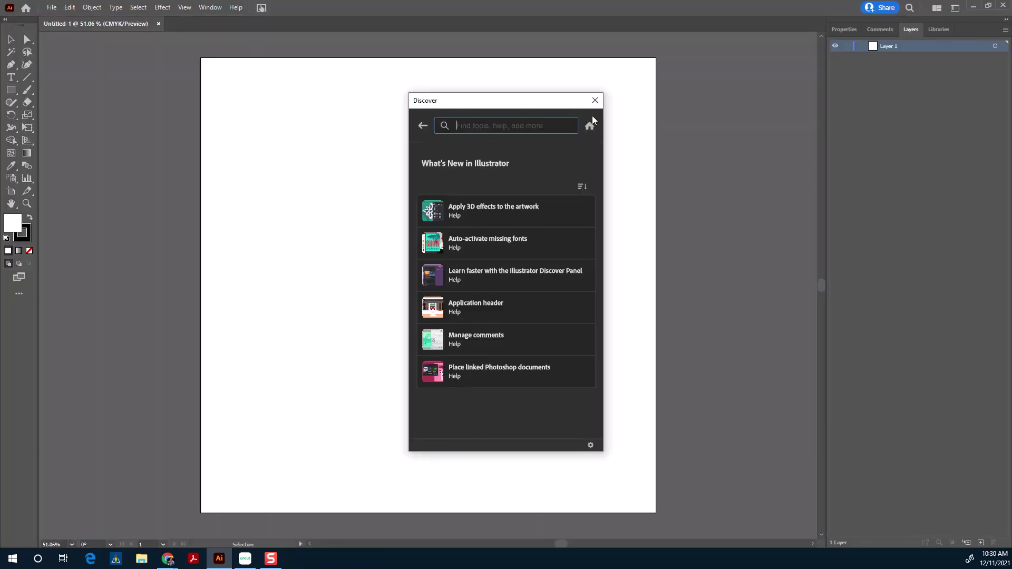
pyautogui.click(595, 101)
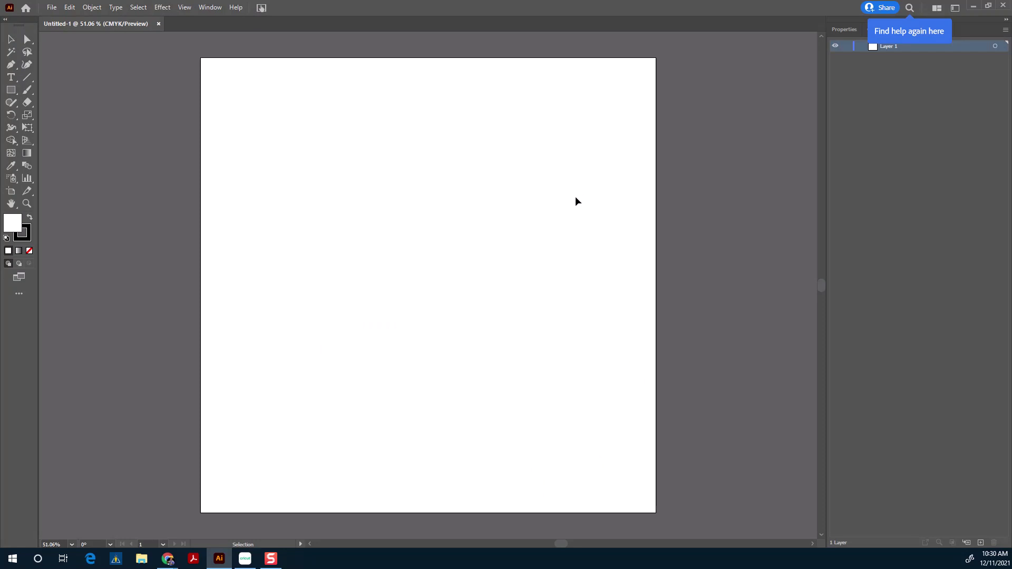
pyautogui.click(910, 30)
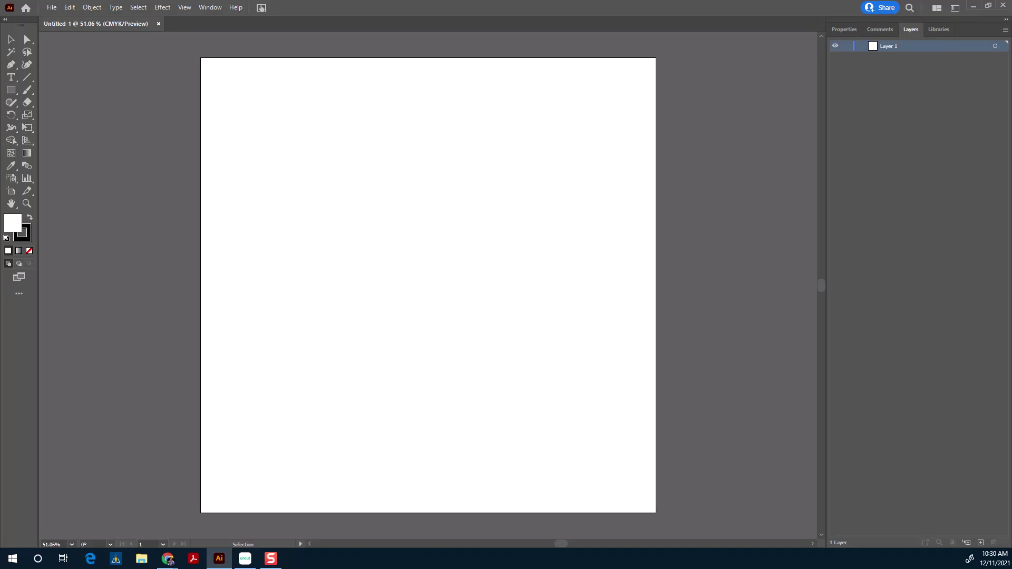
# - Place Masters2.png from the Sports folder in File Explorer onto the centre of the Illustrator artboard
pyautogui.press('super+e')
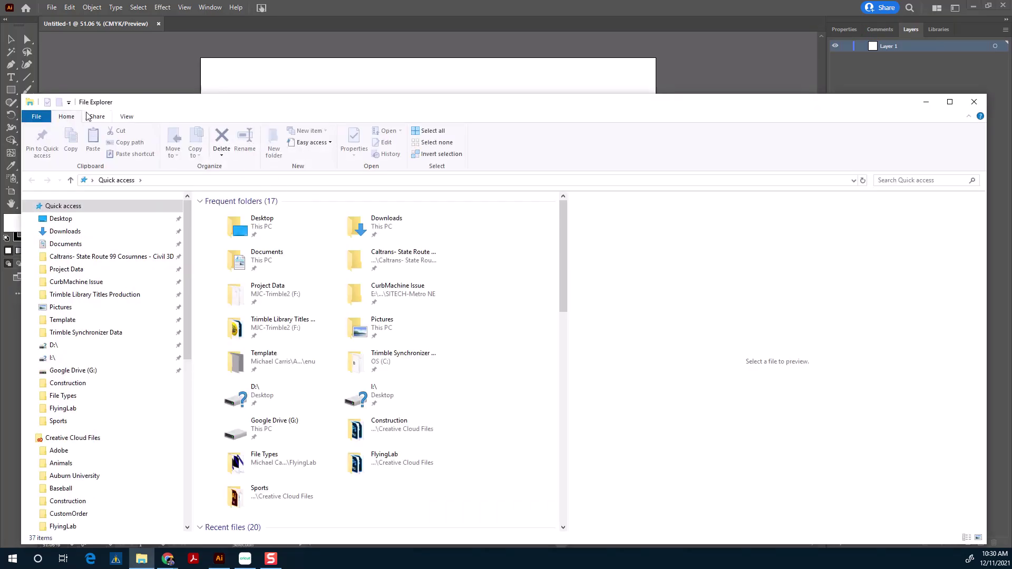
pyautogui.click(82, 425)
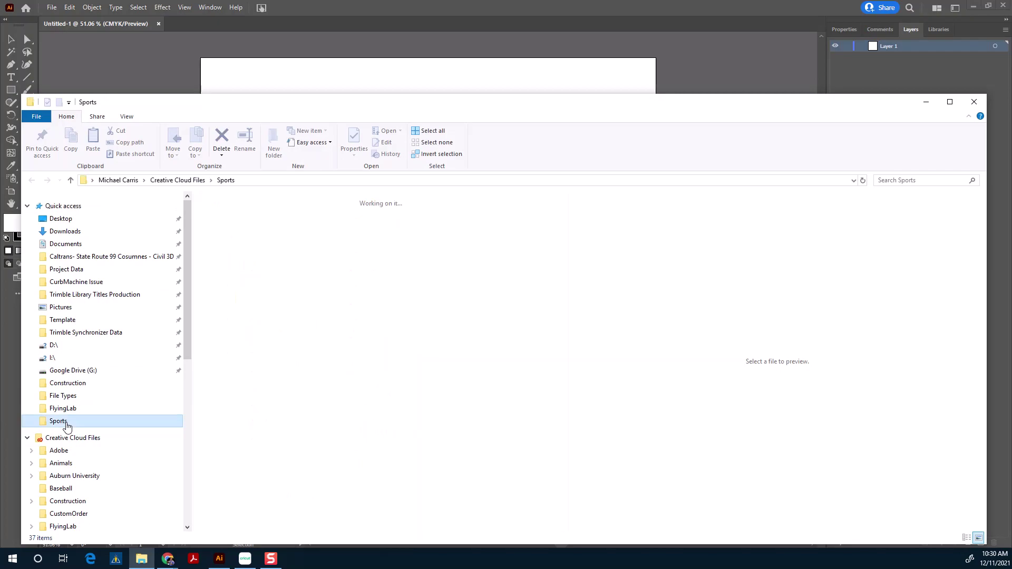
pyautogui.scroll(-10, 421, 380)
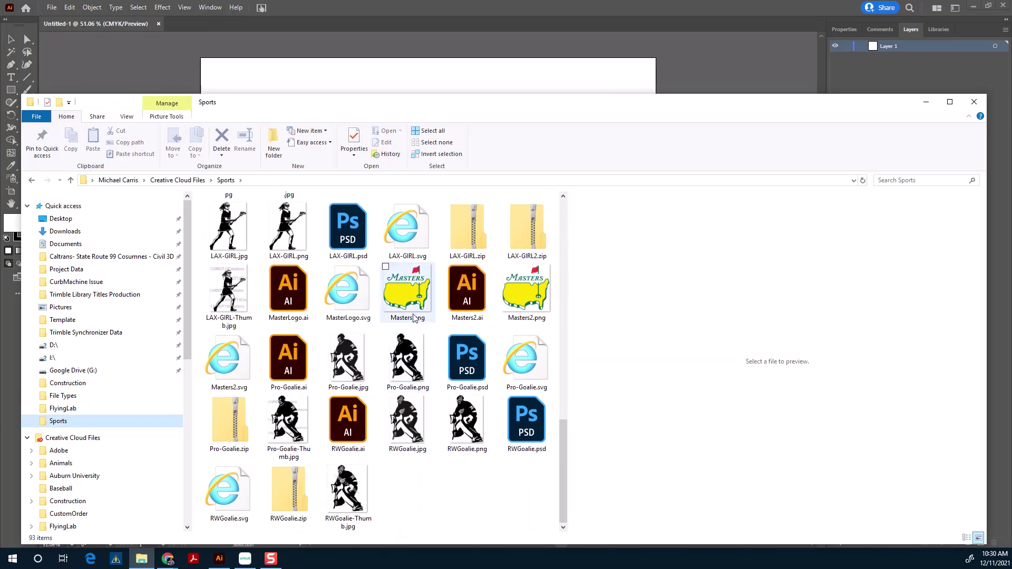
pyautogui.click(527, 291)
pyautogui.moveTo(526, 106); pyautogui.dragTo(521, 269)
pyautogui.moveTo(518, 452); pyautogui.dragTo(470, 224)
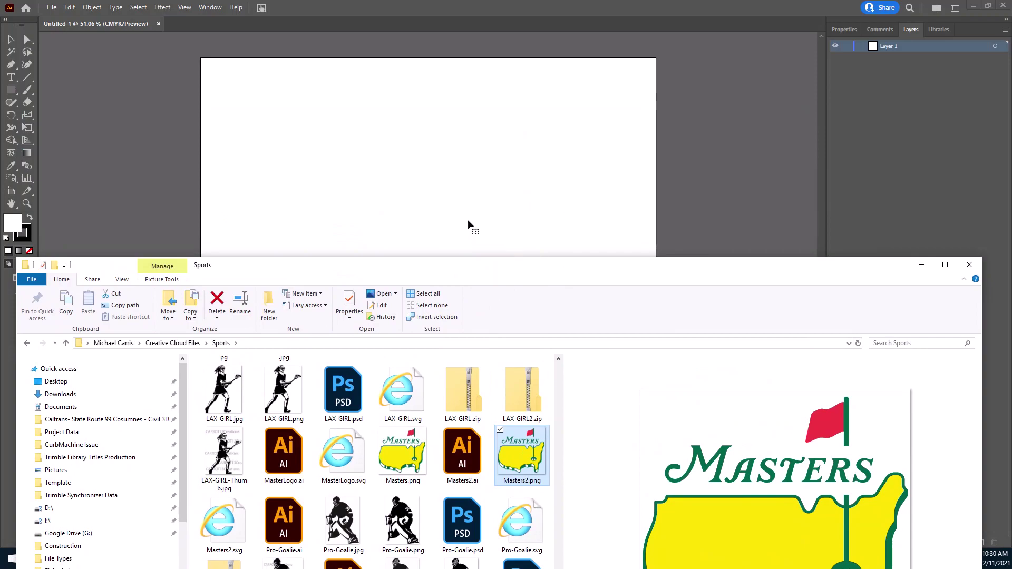
pyautogui.click(922, 264)
pyautogui.moveTo(462, 232); pyautogui.dragTo(425, 300)
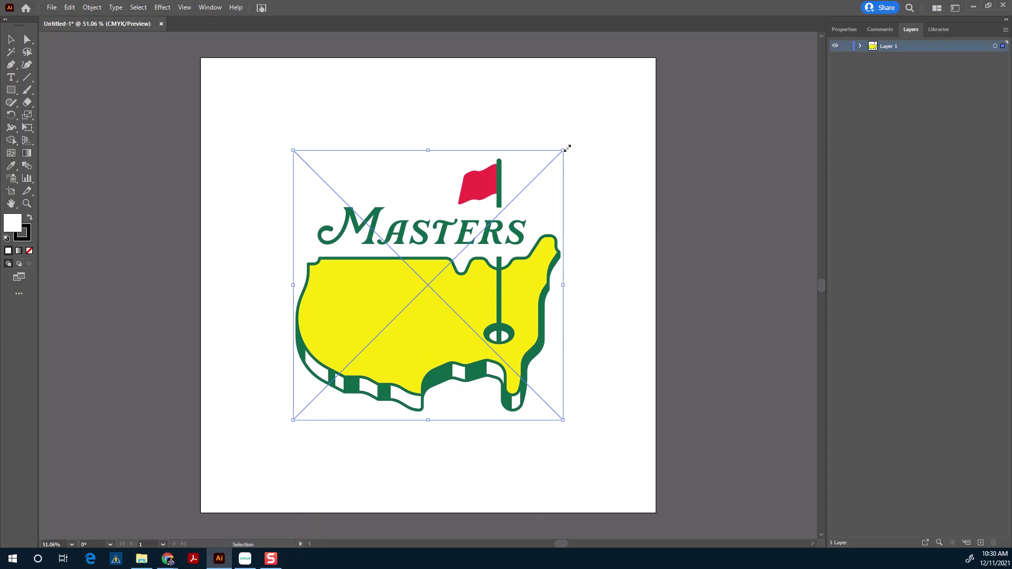
# - Scale the placed logo image proportionally to a width of 10 in
pyautogui.click(848, 30)
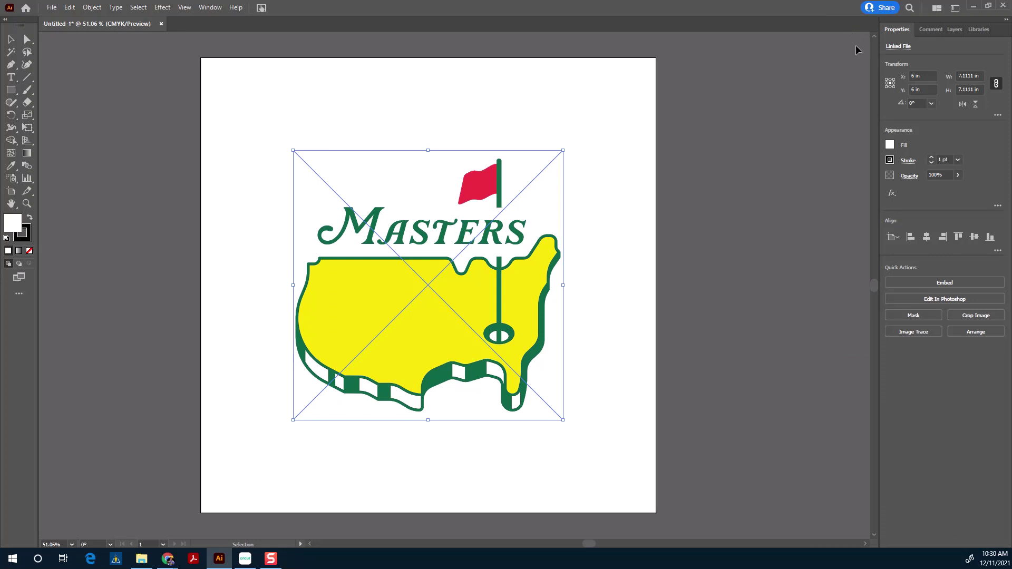
pyautogui.click(996, 84)
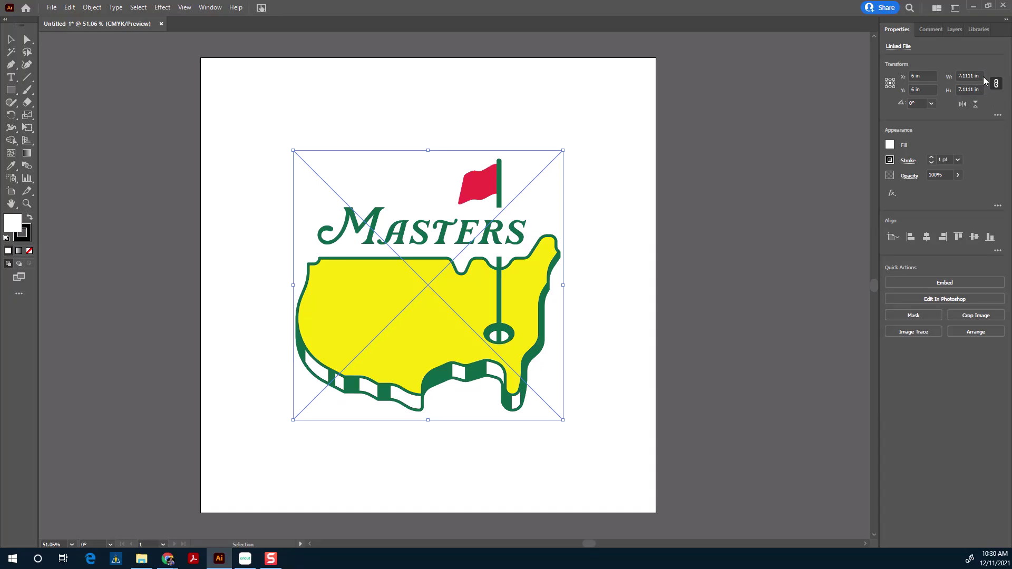
pyautogui.click(964, 77)
pyautogui.write('10')
pyautogui.press('Tab')
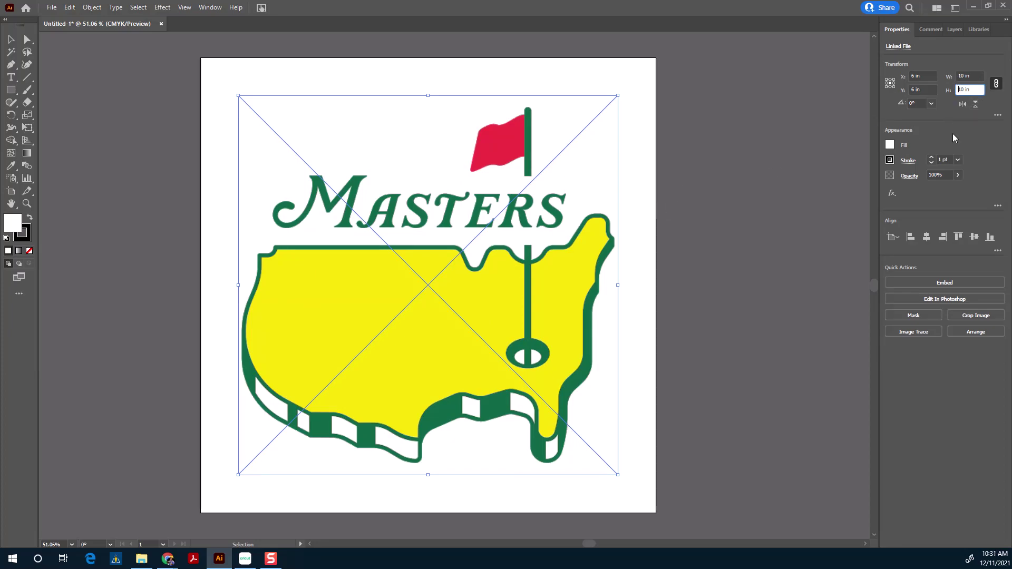
# - Try an Image Trace of the logo with the Black and White Logo preset, and undo it
pyautogui.click(914, 332)
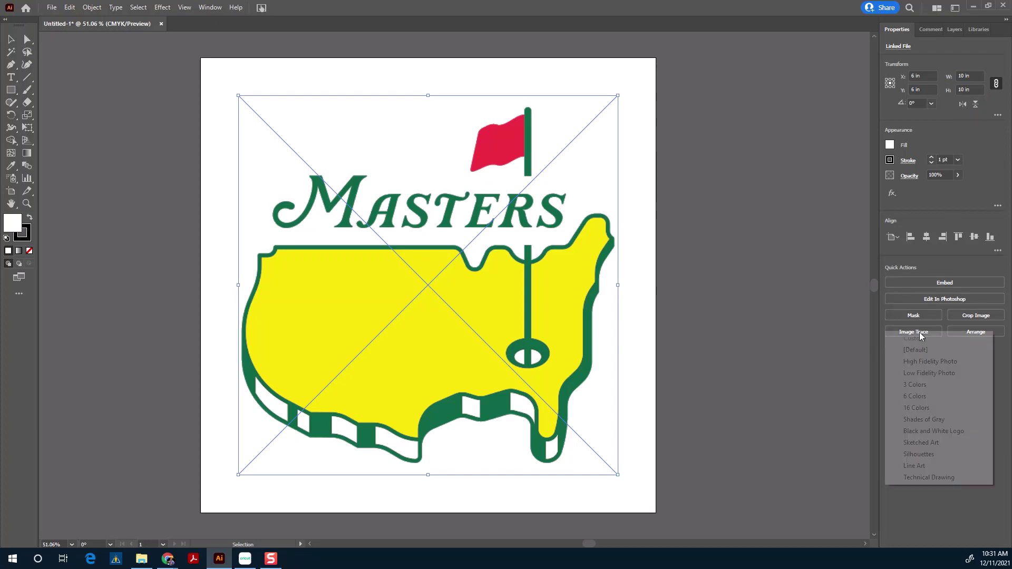
pyautogui.click(926, 431)
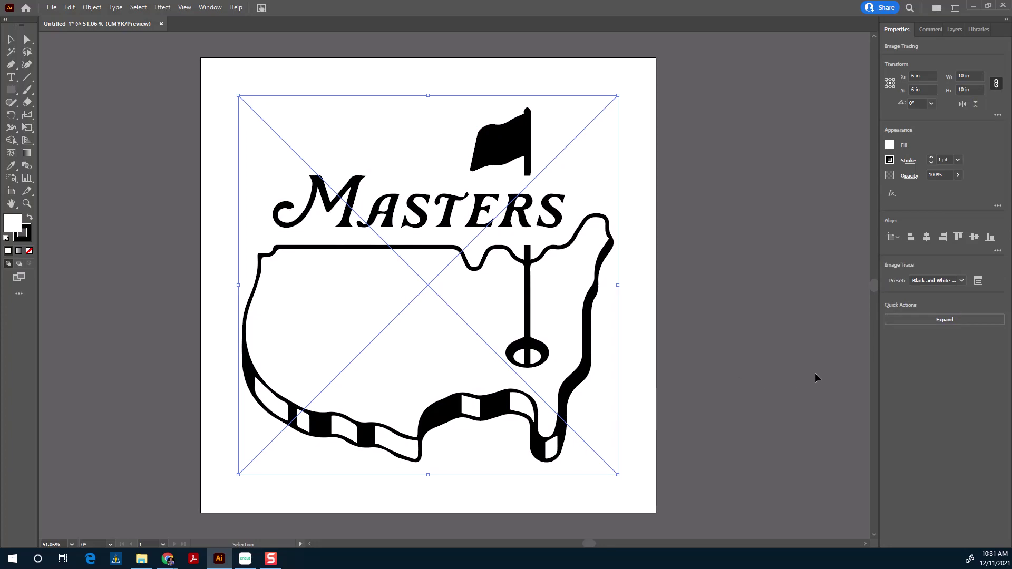
pyautogui.hotkey('ctrl', 'z')
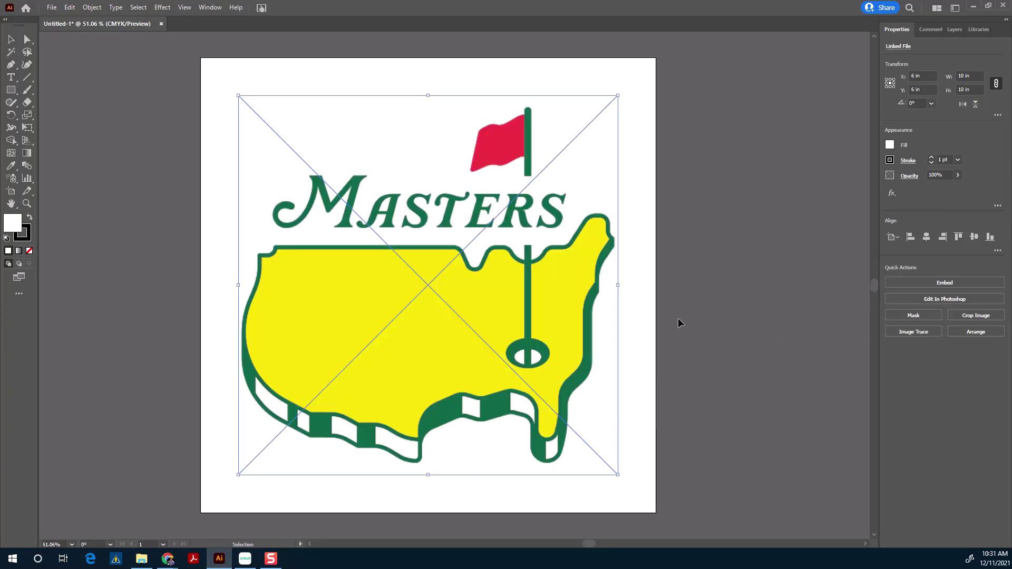
# - Trace the logo image with the 3 Colors preset and expand the tracing into separate, ungrouped paths
pyautogui.click(912, 335)
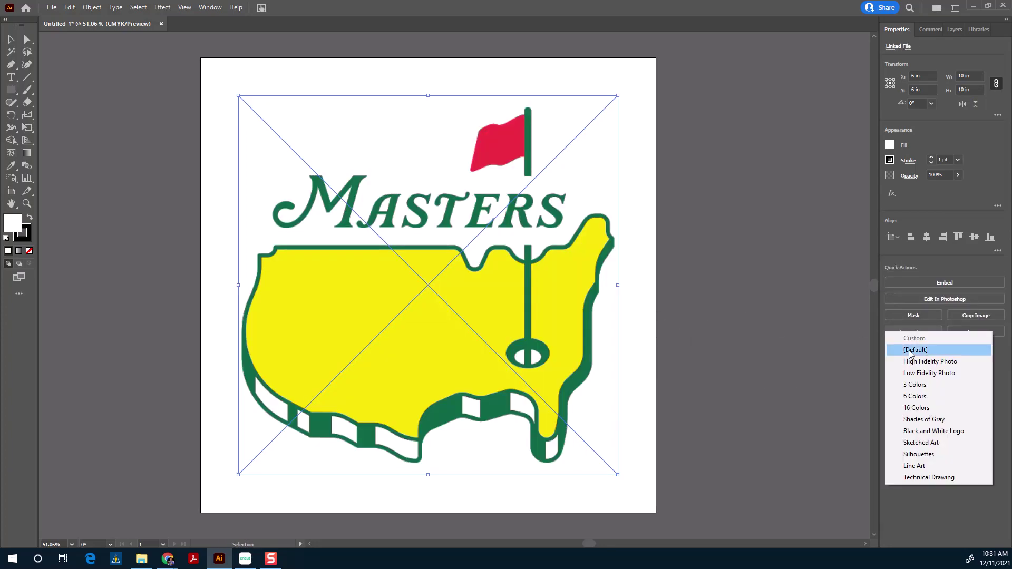
pyautogui.click(919, 386)
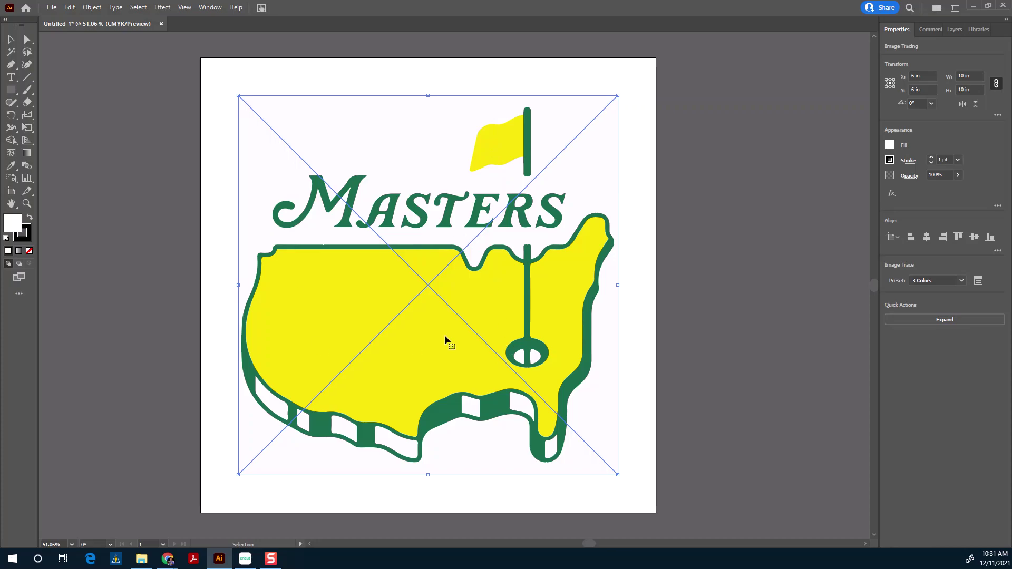
pyautogui.click(926, 322)
pyautogui.click(912, 323)
# - Select the yellow map shape and expand Layer 1 to inspect its individual paths
pyautogui.click(628, 313)
pyautogui.click(574, 301)
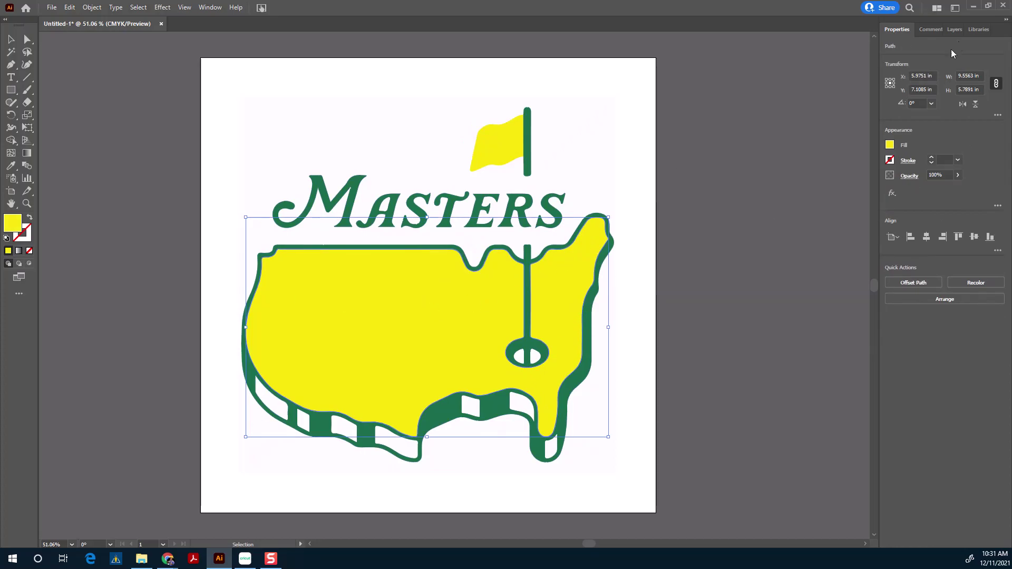
pyautogui.click(955, 29)
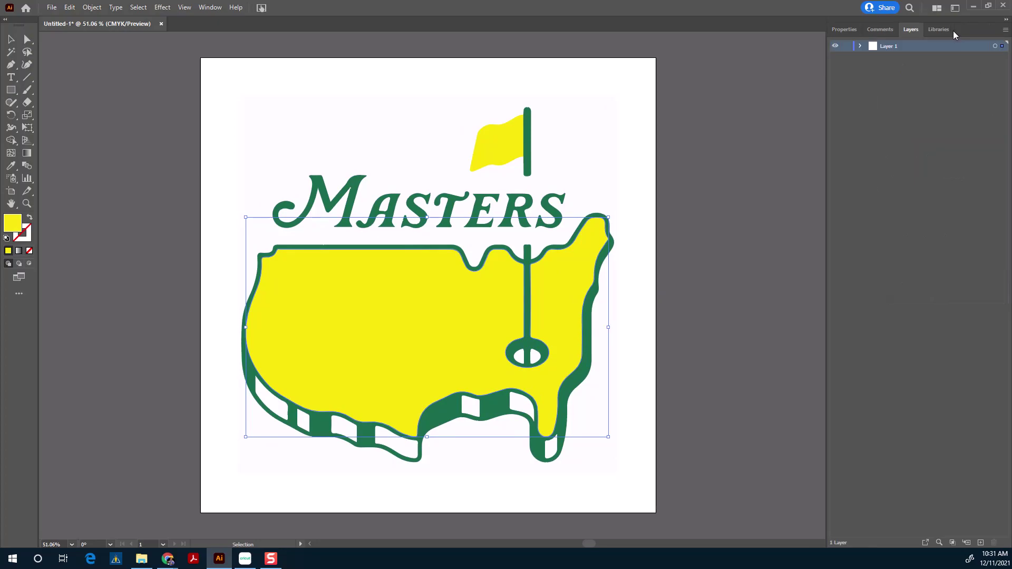
pyautogui.click(861, 46)
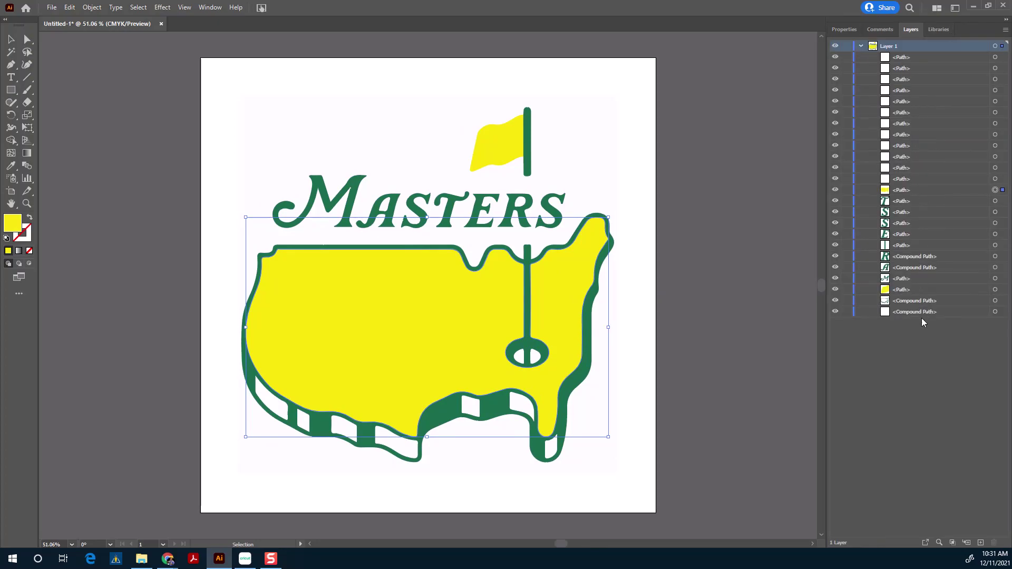
# - Change the fill of the yellow flag shape to the red swatch and deselect it
pyautogui.click(496, 154)
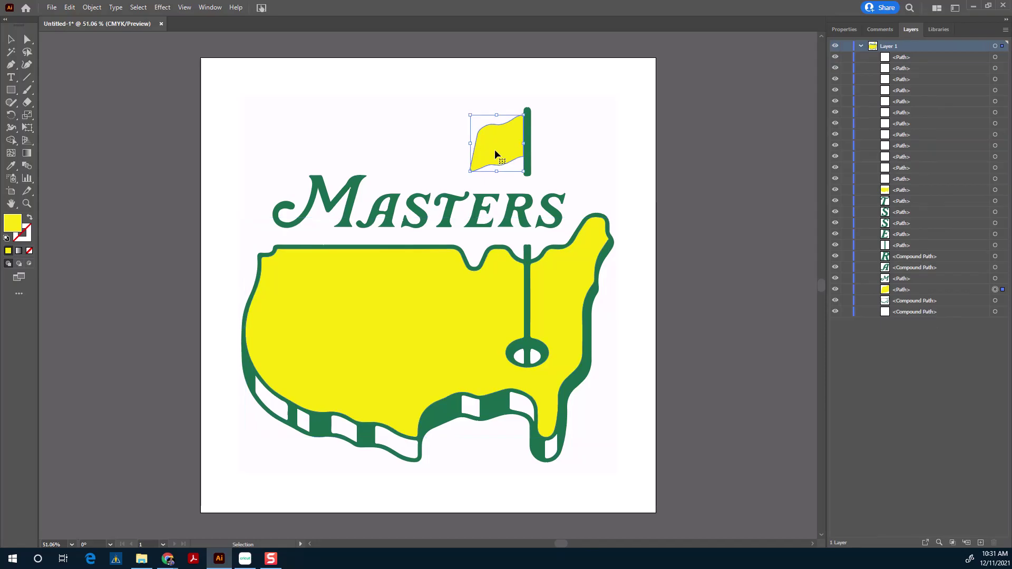
pyautogui.click(845, 30)
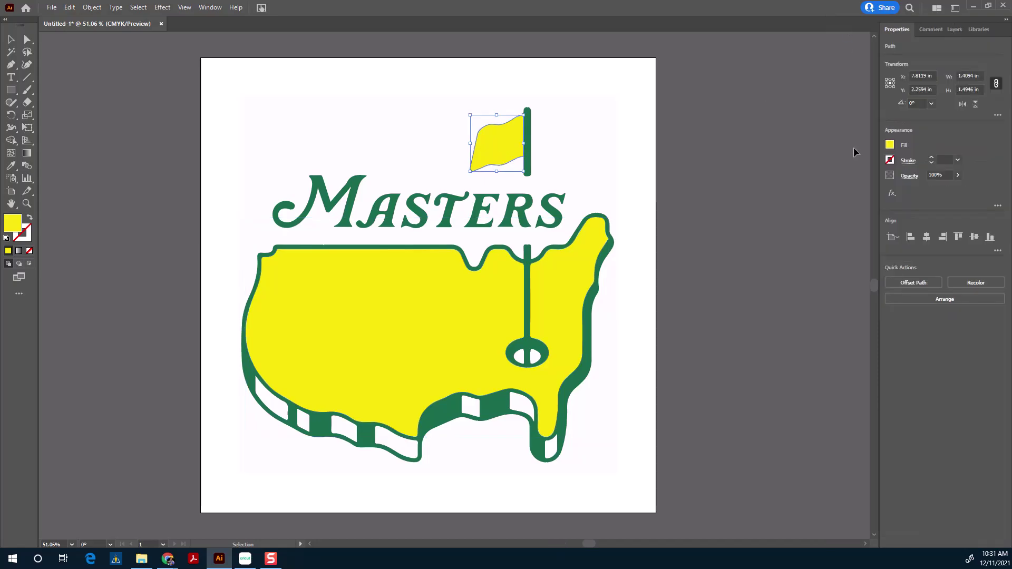
pyautogui.click(891, 145)
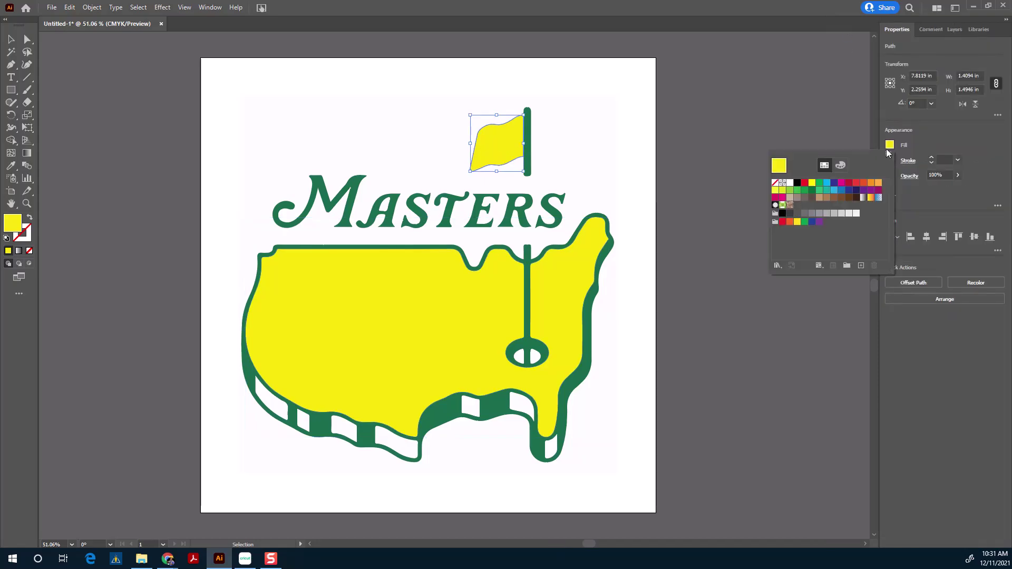
pyautogui.click(805, 184)
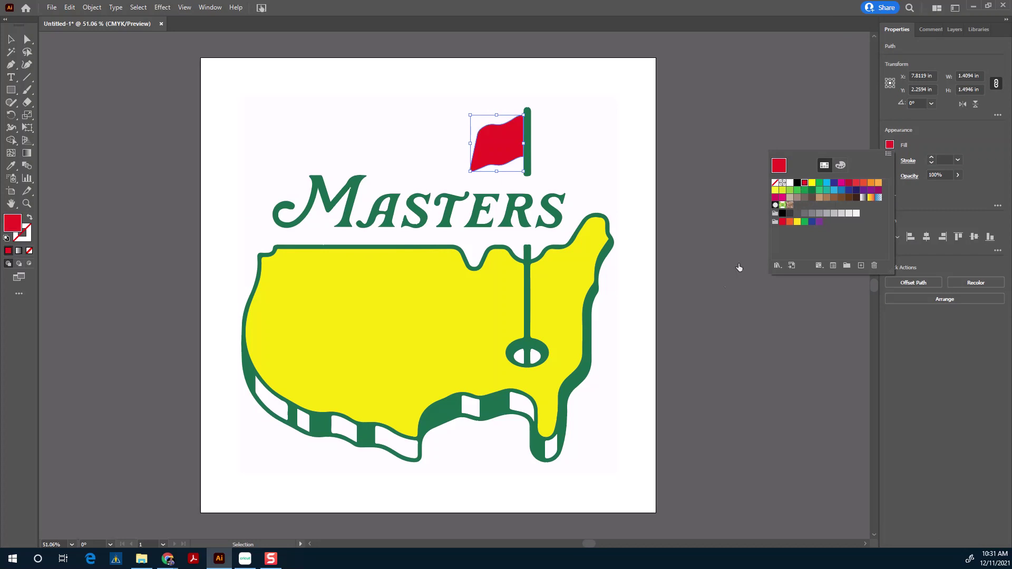
pyautogui.click(725, 288)
pyautogui.click(630, 190)
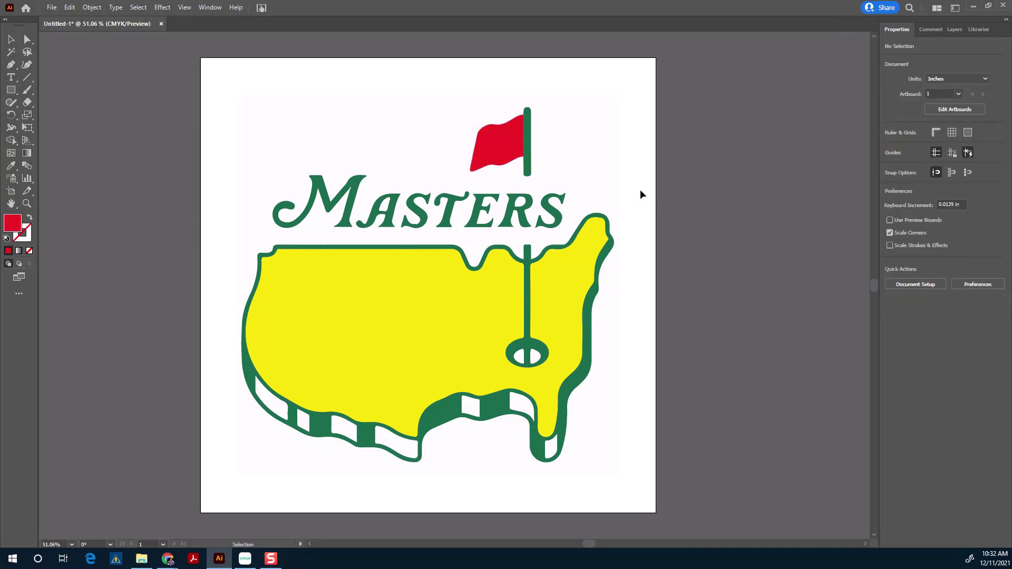
# - Delete the twelve white paths at the start of Layer 1 and the white background compound path behind the logo
pyautogui.click(955, 29)
pyautogui.moveTo(892, 57); pyautogui.dragTo(945, 181)
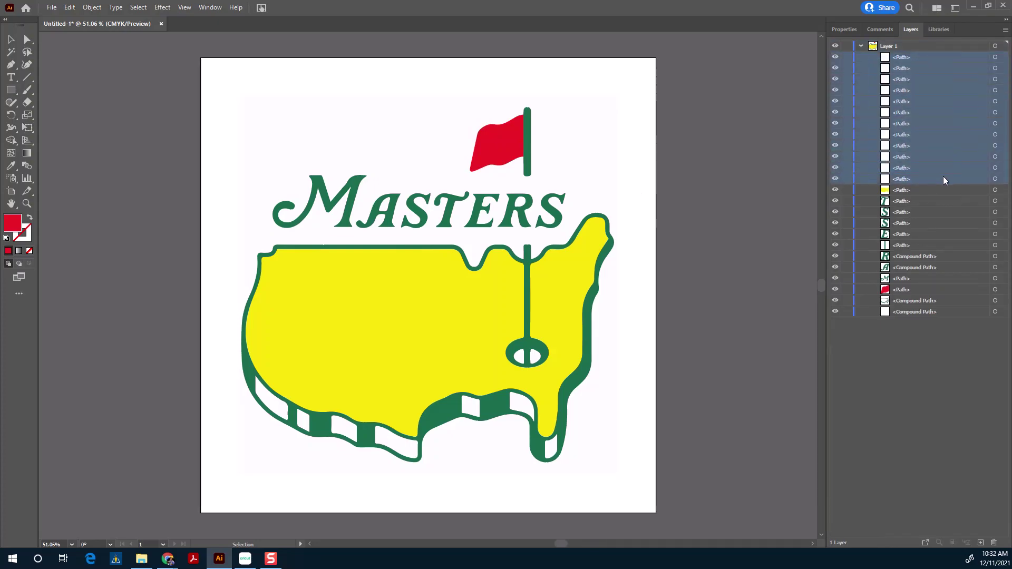
pyautogui.click(995, 544)
pyautogui.click(903, 180)
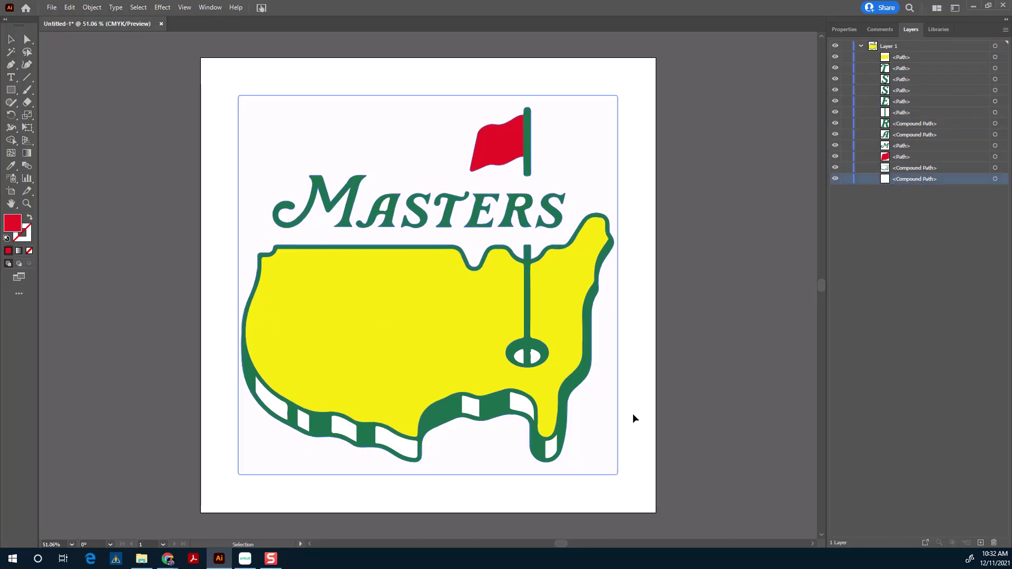
pyautogui.click(994, 543)
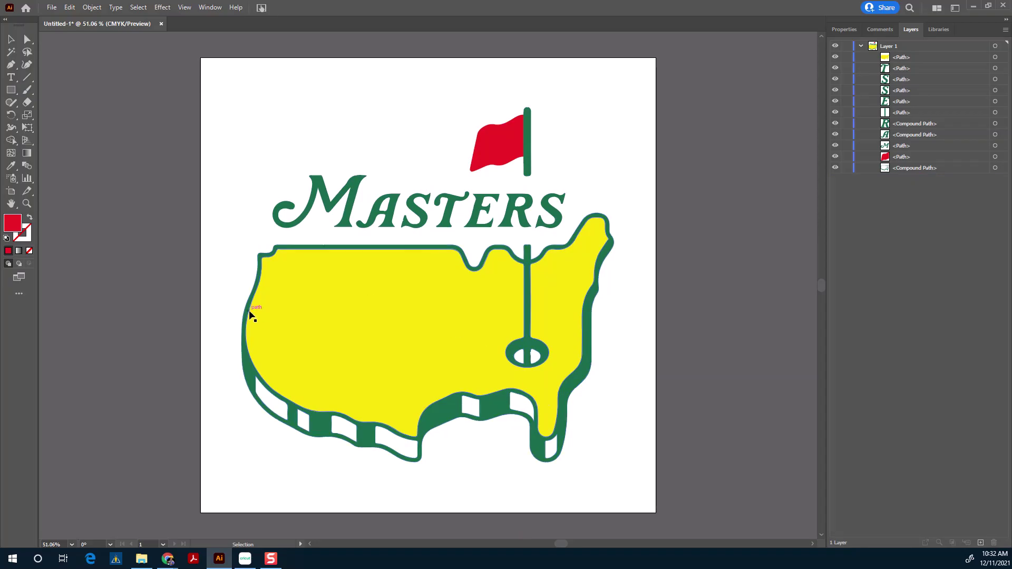
pyautogui.click(51, 11)
pyautogui.moveTo(174, 213)
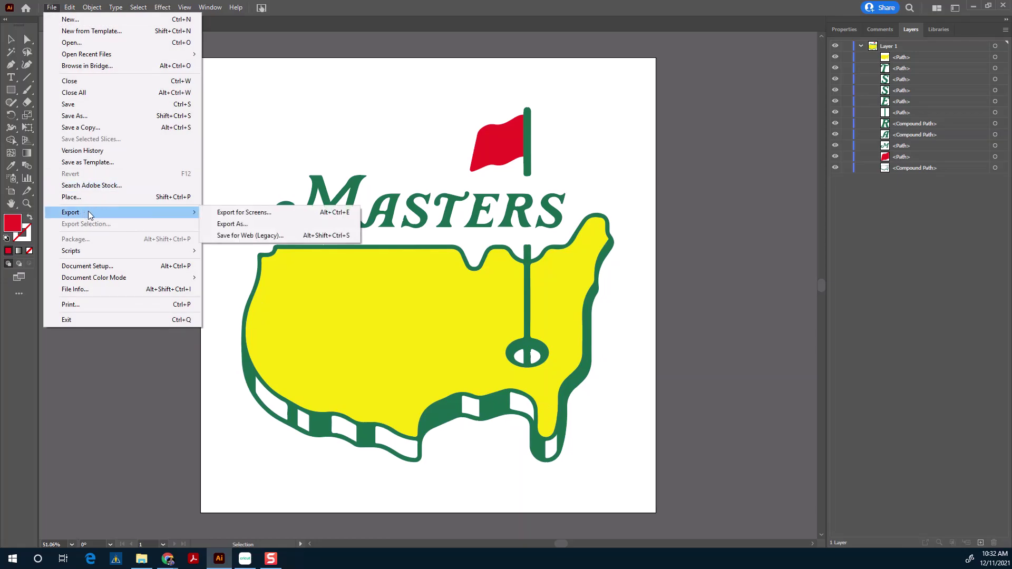
pyautogui.click(226, 224)
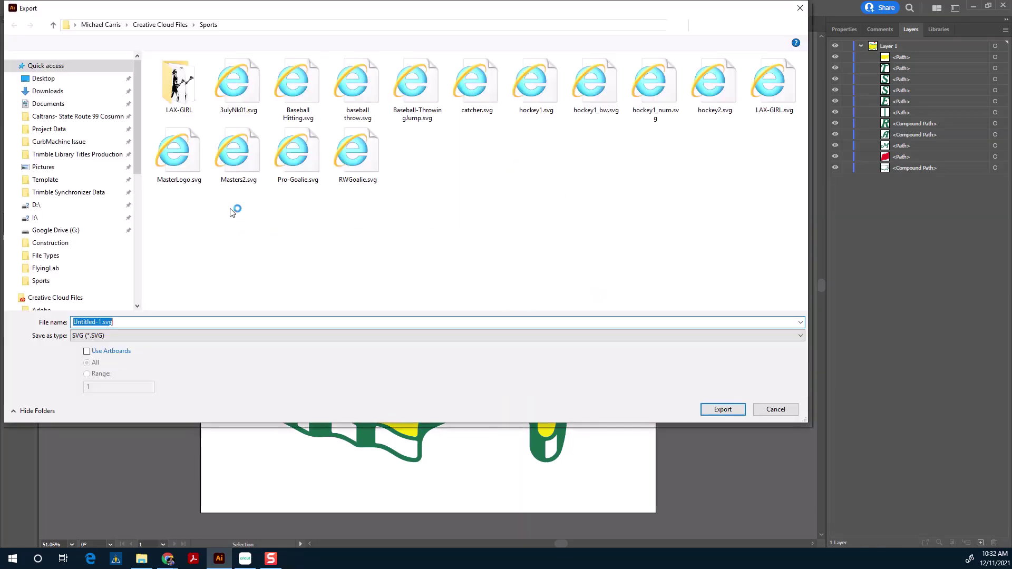
pyautogui.click(120, 322)
pyautogui.doubleClick(119, 322)
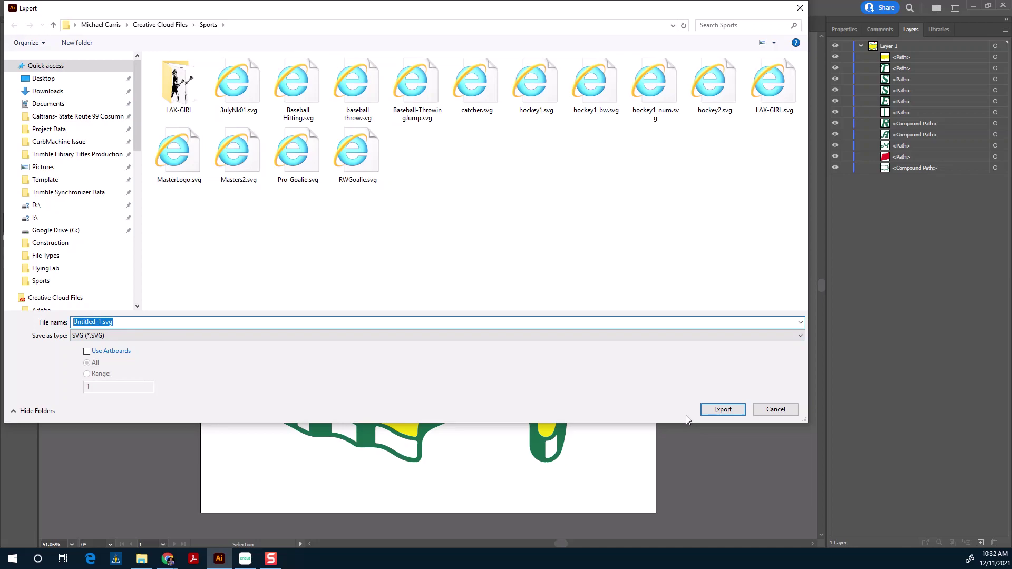
pyautogui.click(770, 411)
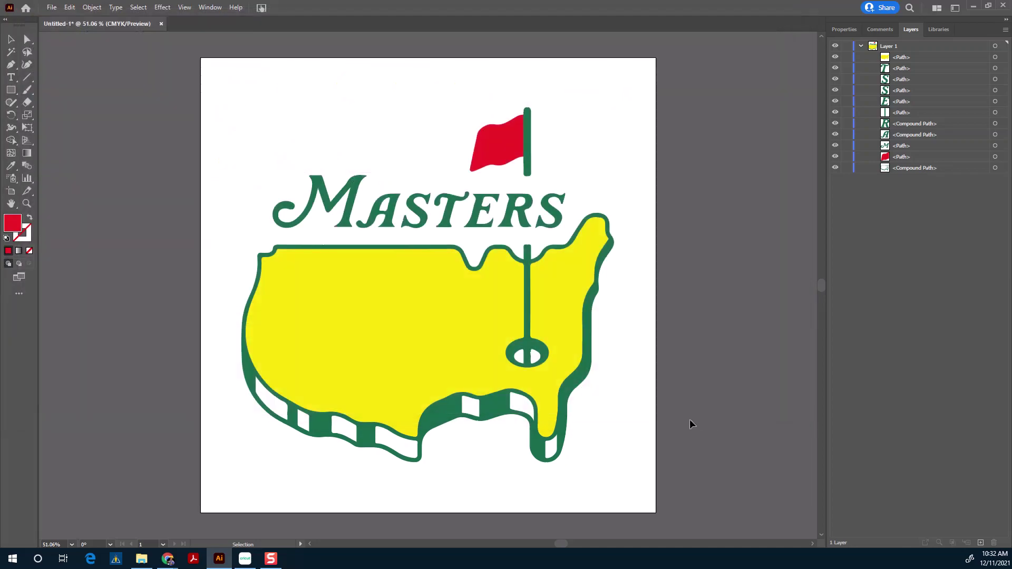
# - Export the logo to the Sports folder as an SVG named Master3, accepting the offered SVG options
pyautogui.click(52, 7)
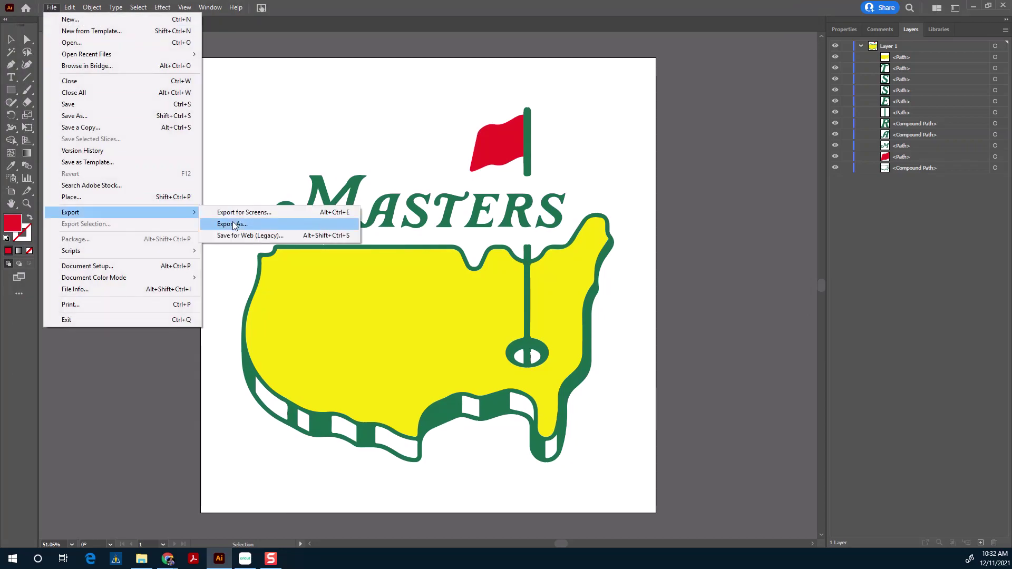
pyautogui.click(231, 224)
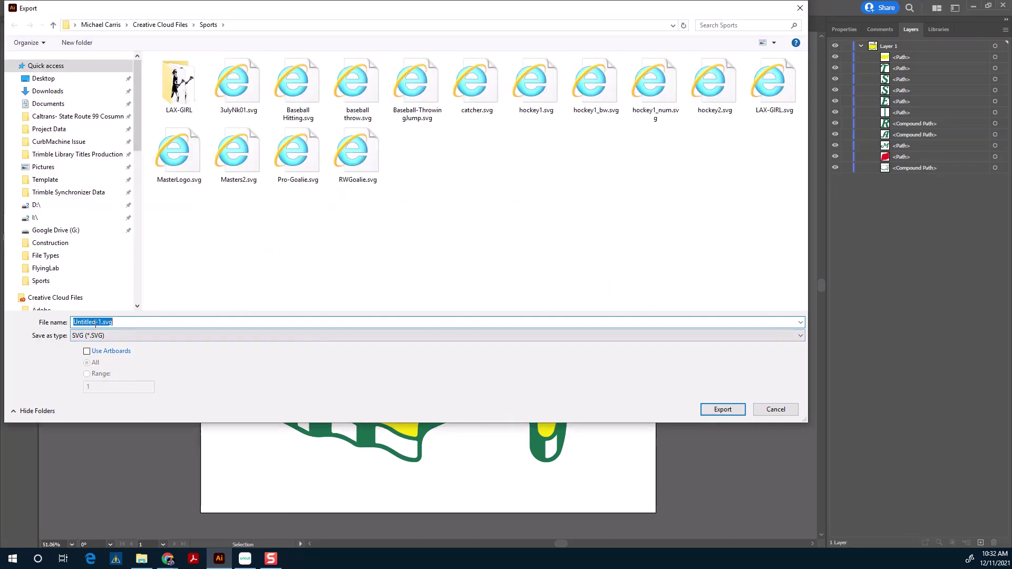
pyautogui.write('Master3')
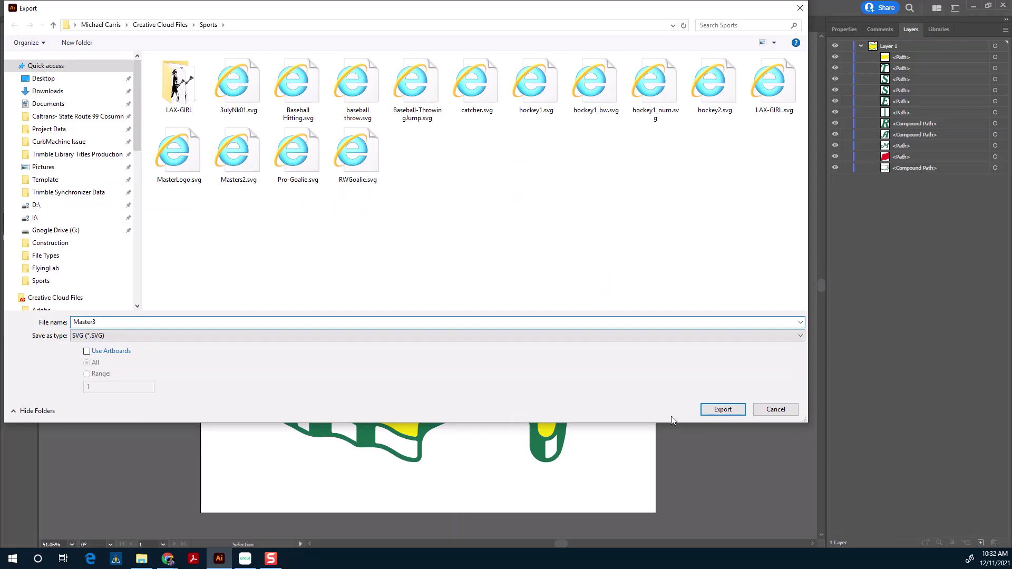
pyautogui.click(718, 409)
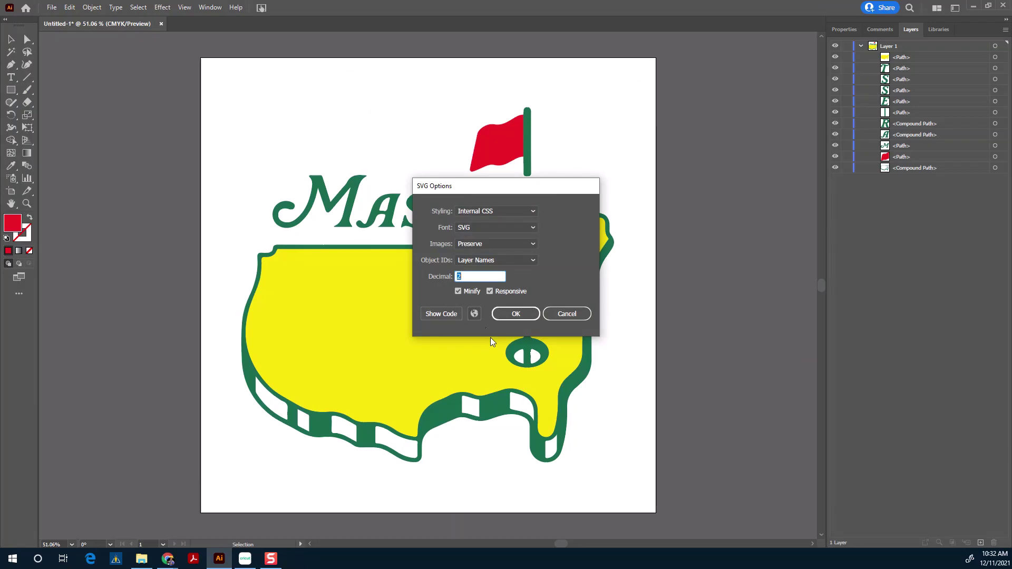
pyautogui.click(516, 314)
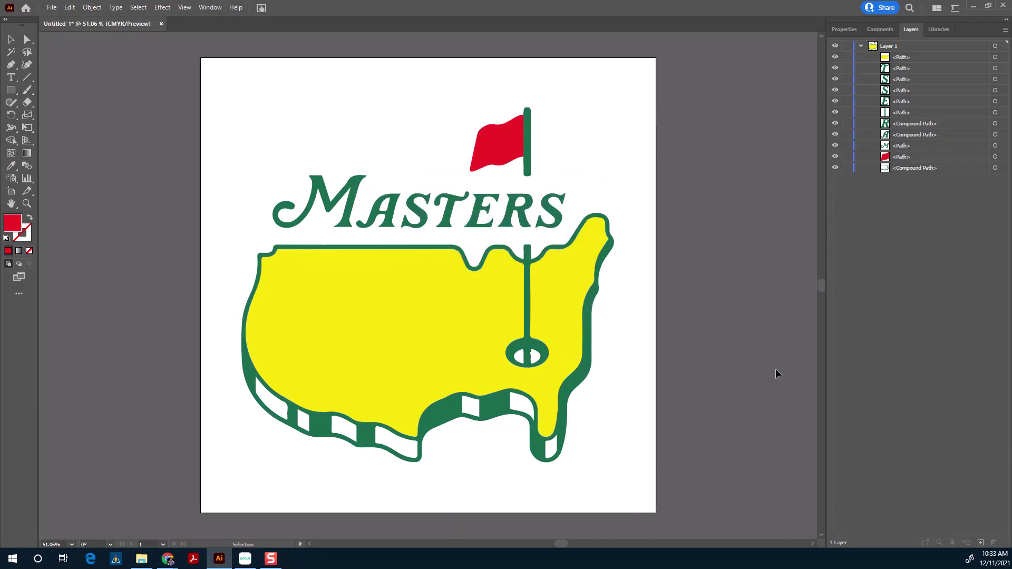
# - Switch to Cricut Design Space and start an image upload by browsing for a file
pyautogui.click(974, 8)
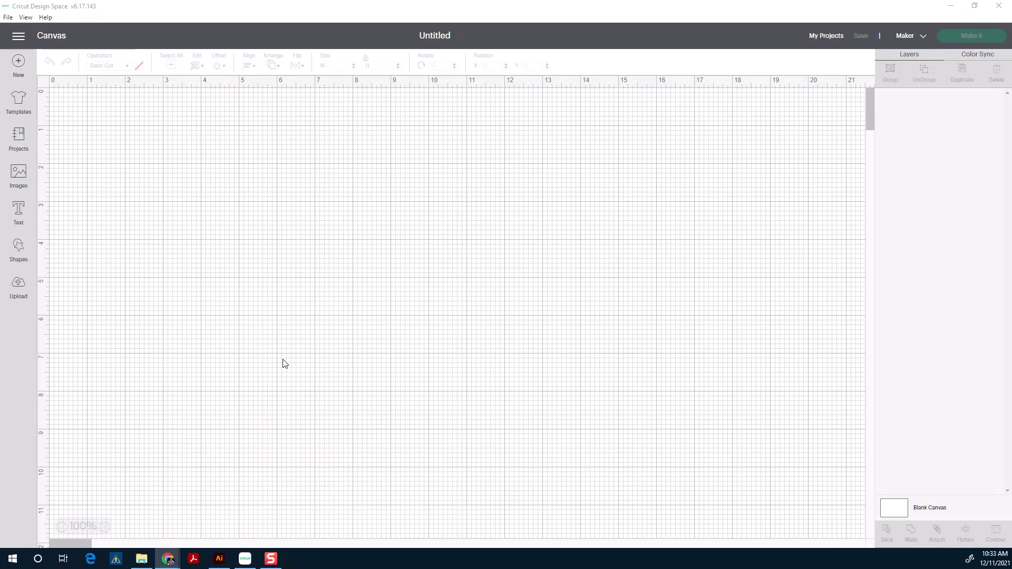
pyautogui.click(21, 286)
pyautogui.click(22, 286)
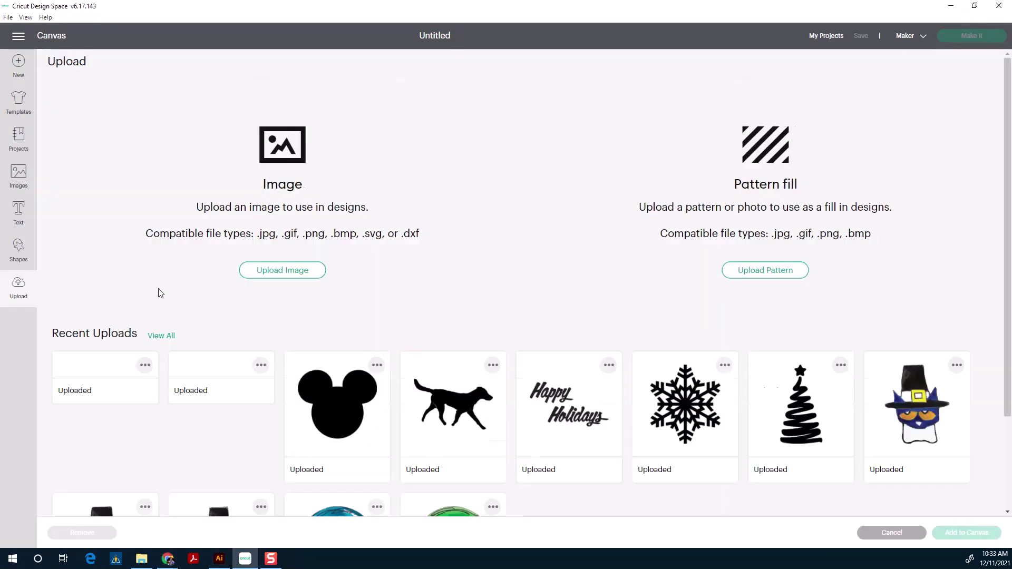
pyautogui.click(283, 272)
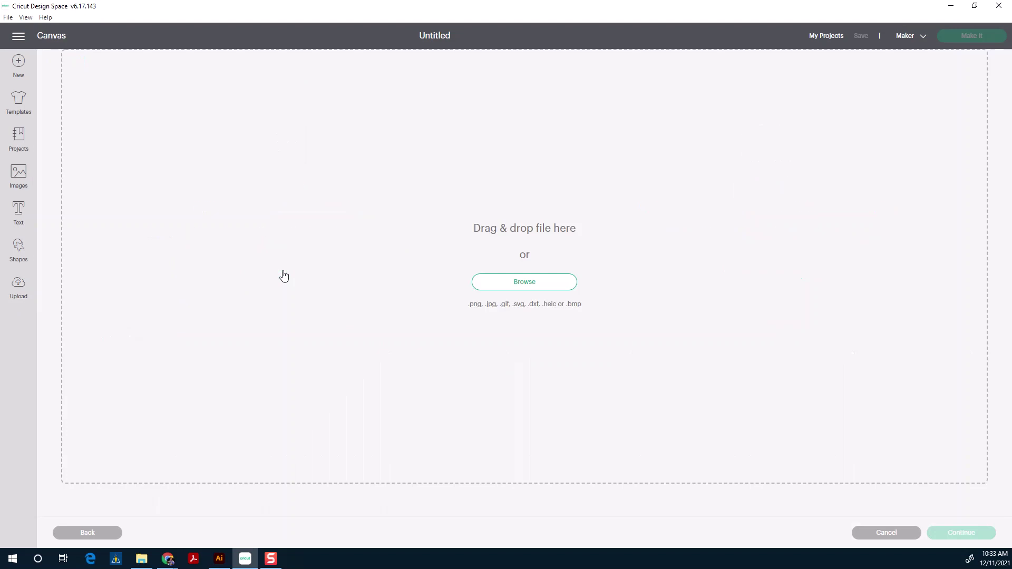
pyautogui.click(522, 288)
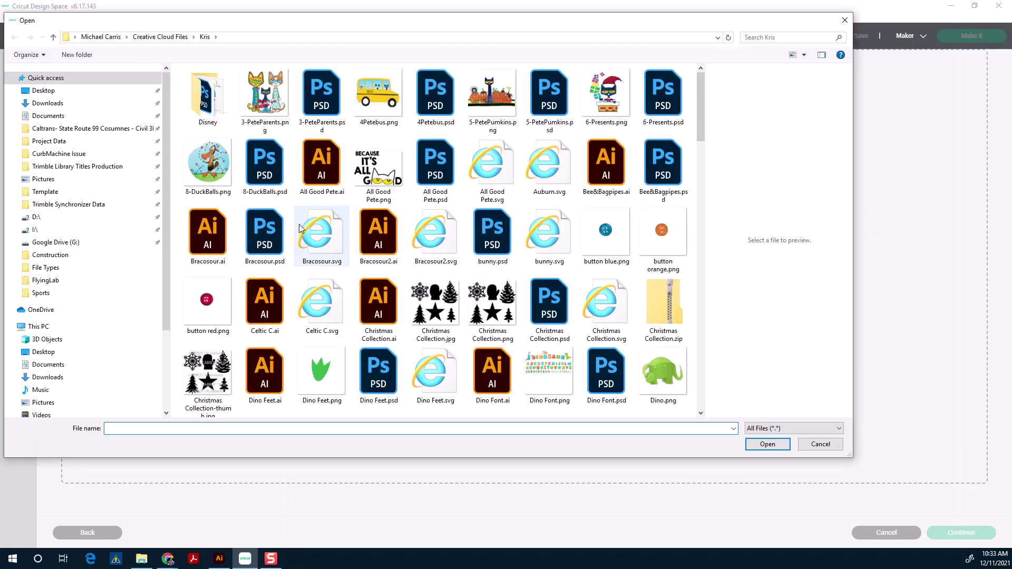
# - Choose Masters2.svg from the Sports folder and upload it under the image name Masters2
pyautogui.click(42, 294)
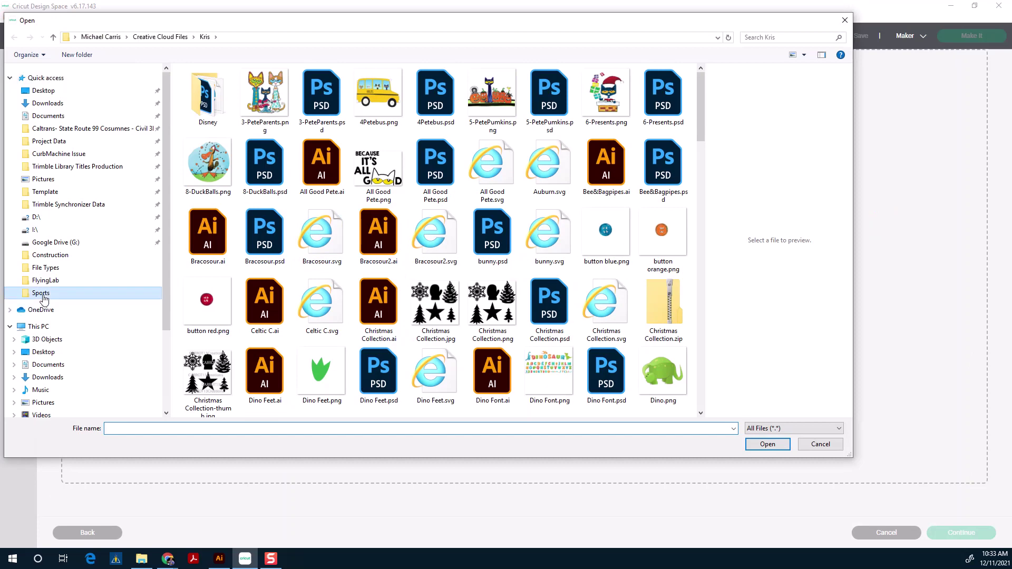
pyautogui.scroll(-5, 436, 317)
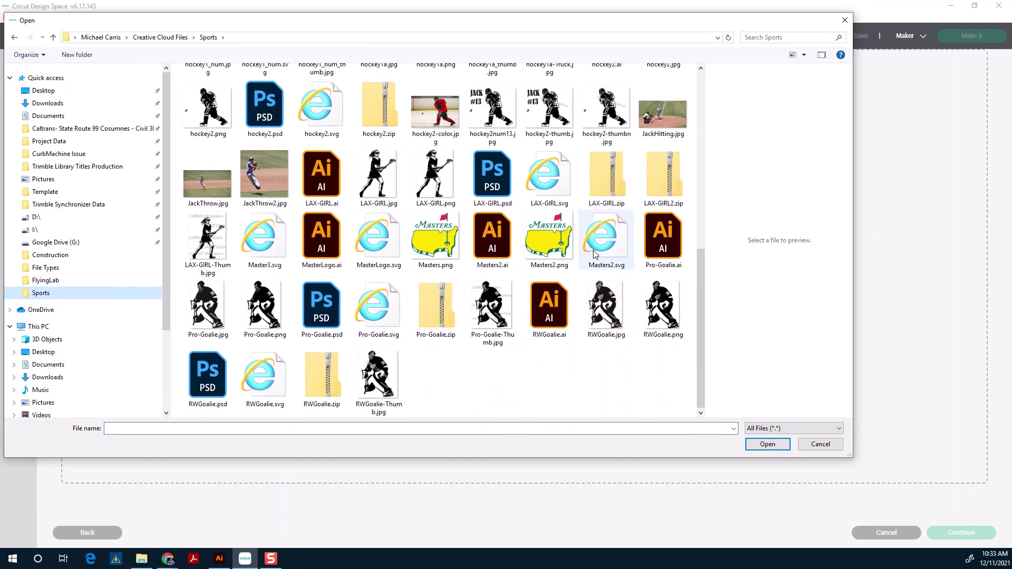
pyautogui.click(618, 237)
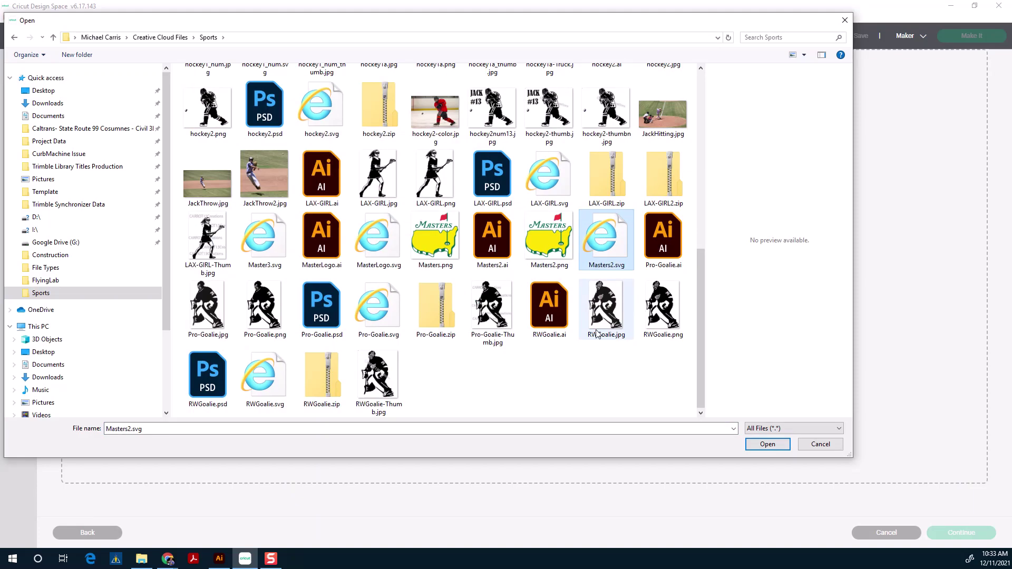
pyautogui.click(768, 445)
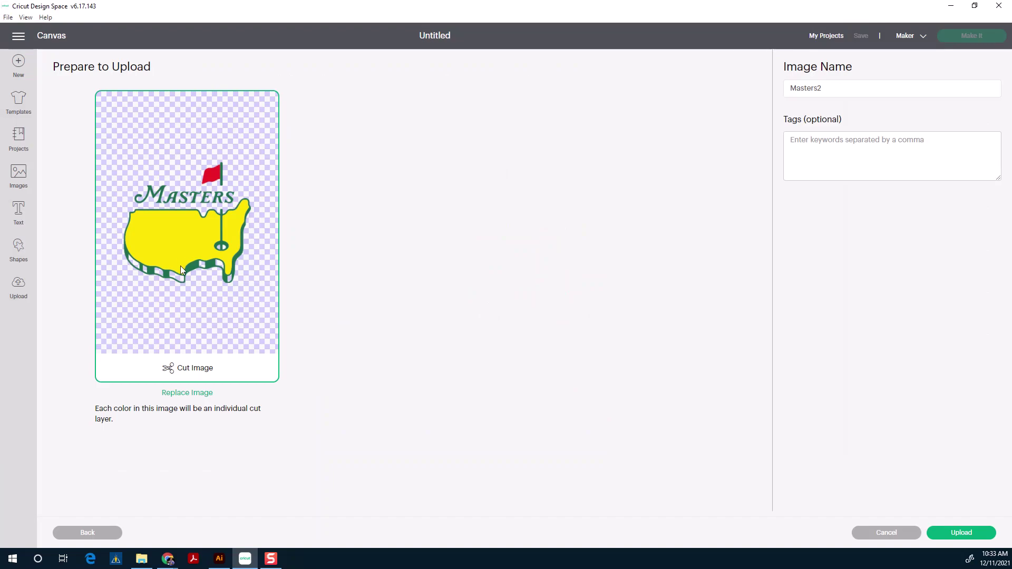
pyautogui.click(961, 533)
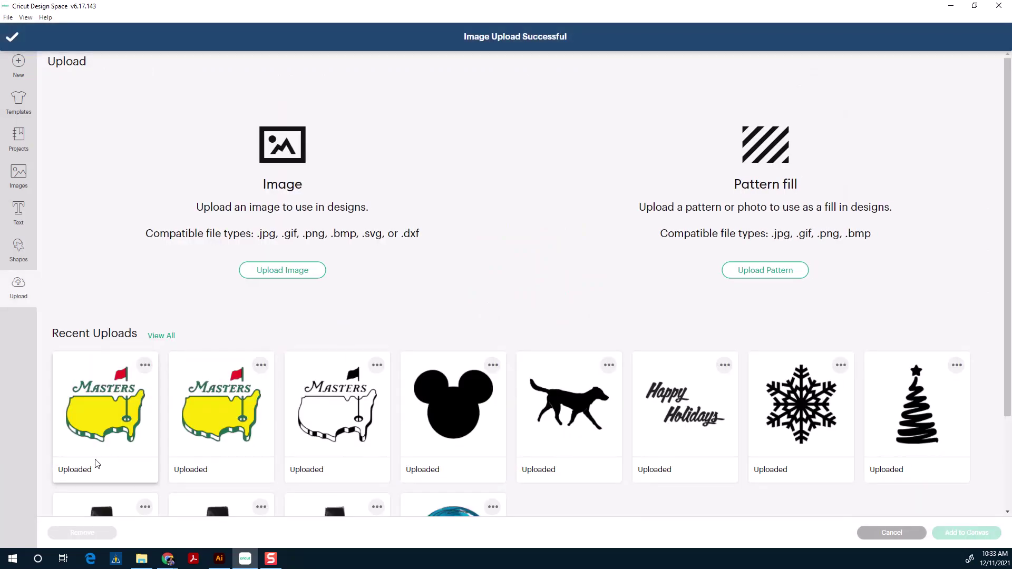
# - Add the newly uploaded colored Masters logo to the canvas and leave it deselected
pyautogui.click(105, 406)
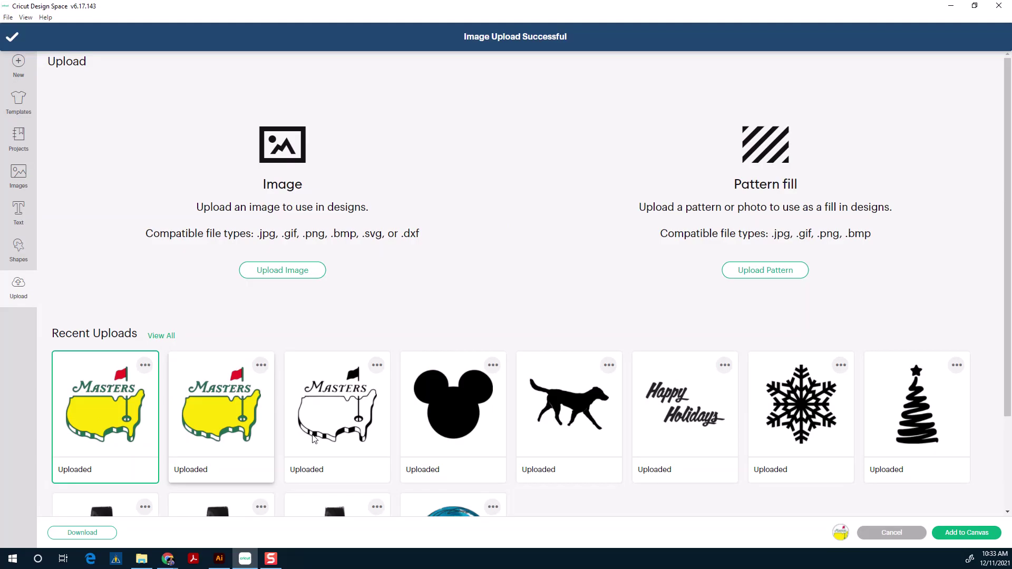
pyautogui.click(971, 534)
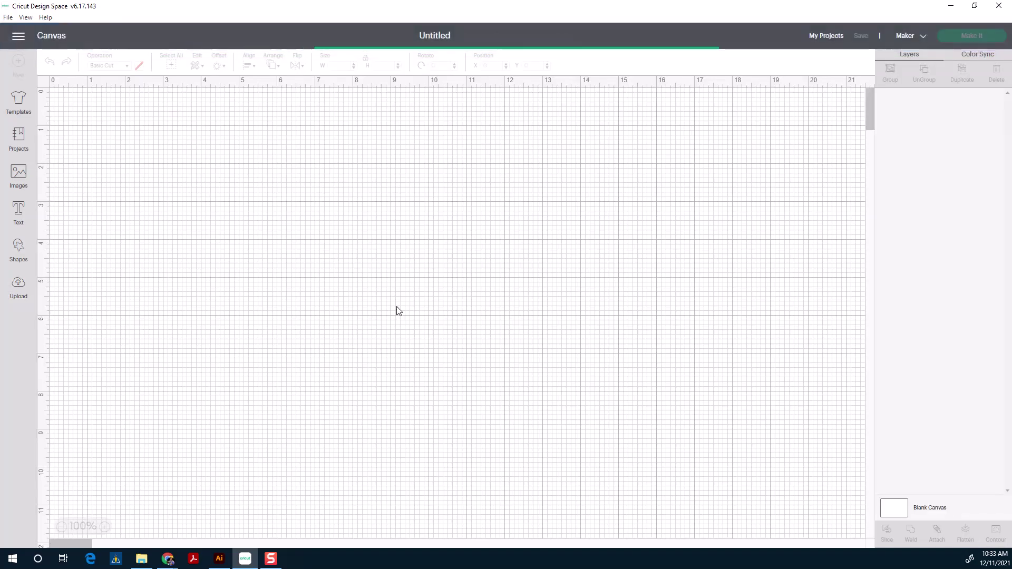
pyautogui.click(491, 161)
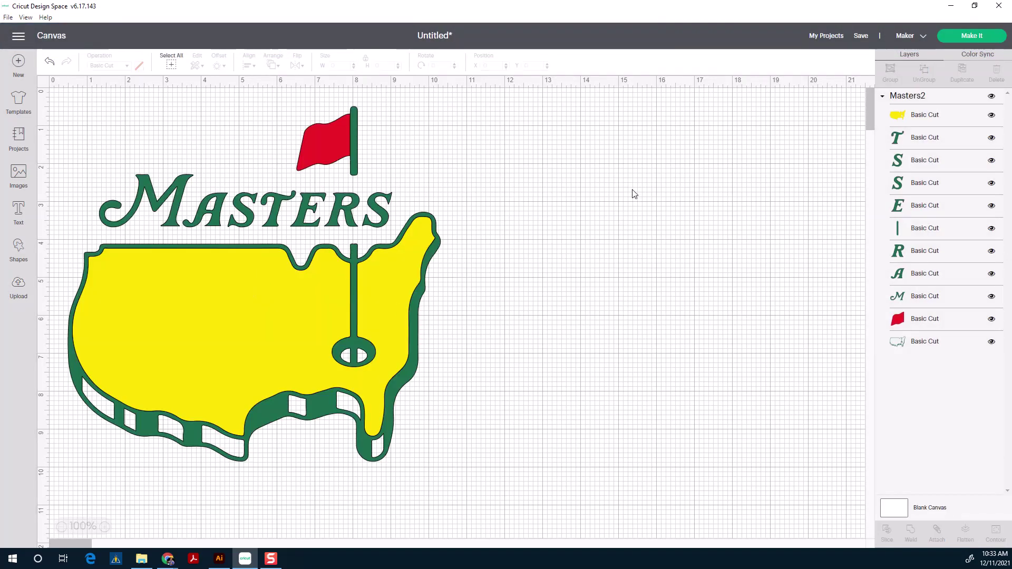
# - Hide and show again the yellow map layer and the red flag layer to check the separate cut layers
pyautogui.click(991, 117)
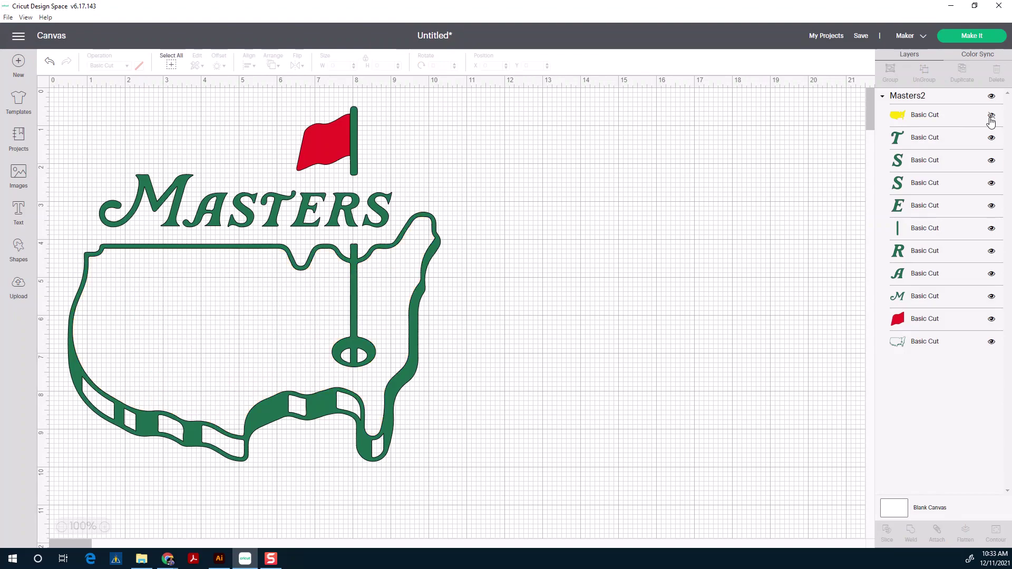
pyautogui.click(991, 117)
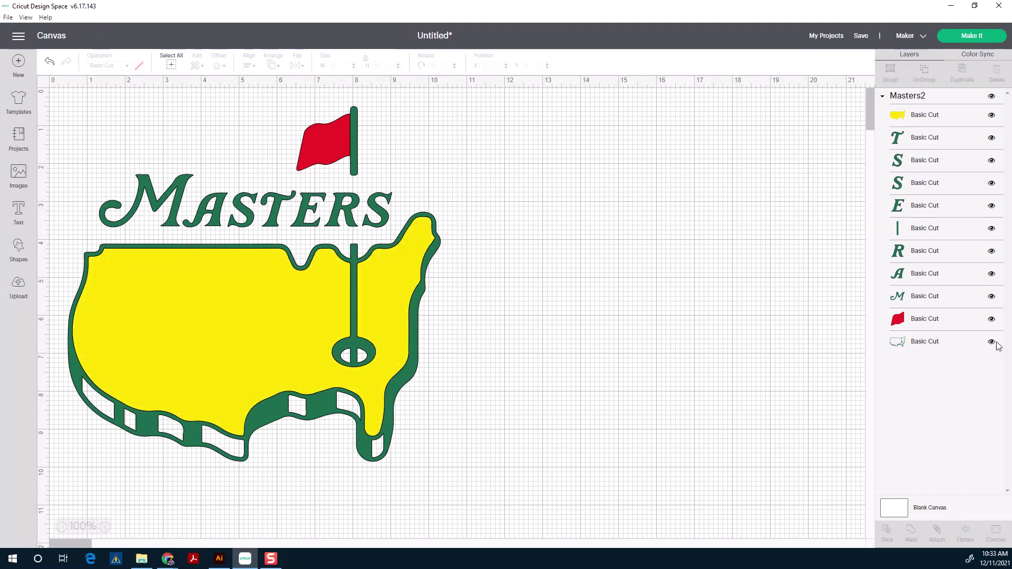
pyautogui.click(992, 320)
pyautogui.click(992, 319)
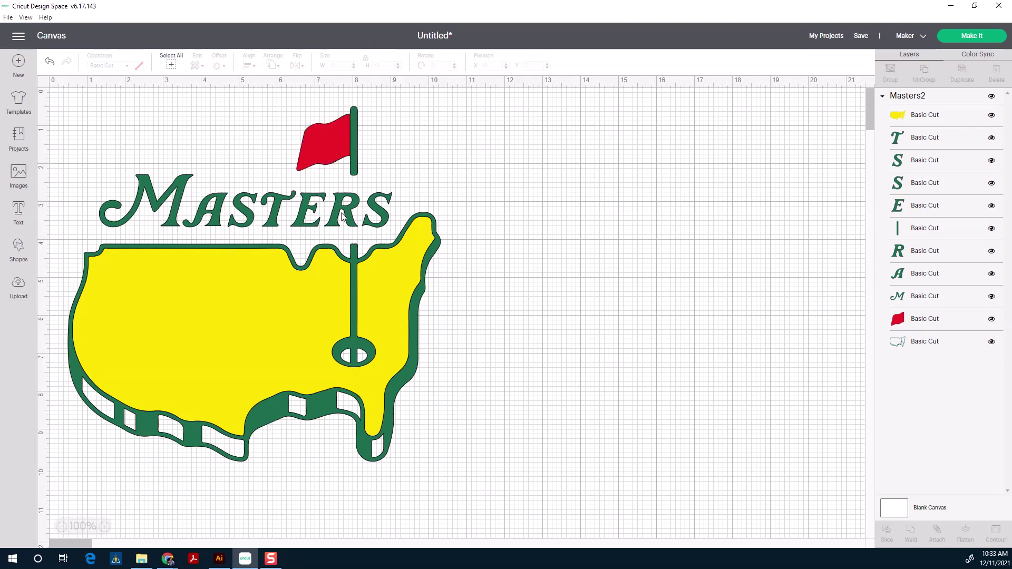